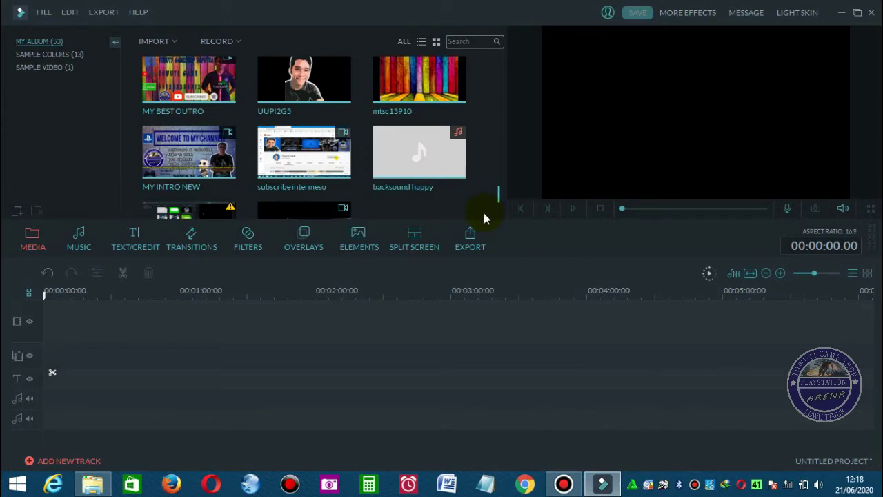
# Import the video file "PES 2021 trailer ps5" and place it at the start of the timeline's video track.
pyautogui.click(166, 43)
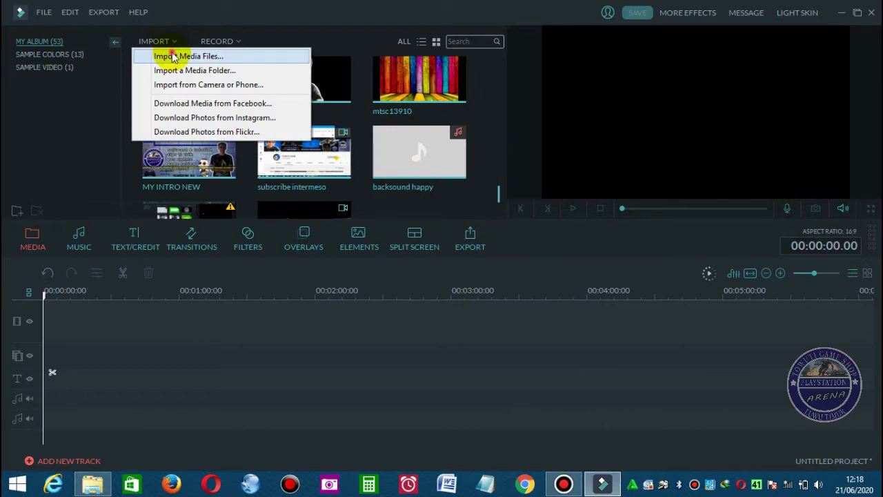
pyautogui.click(172, 56)
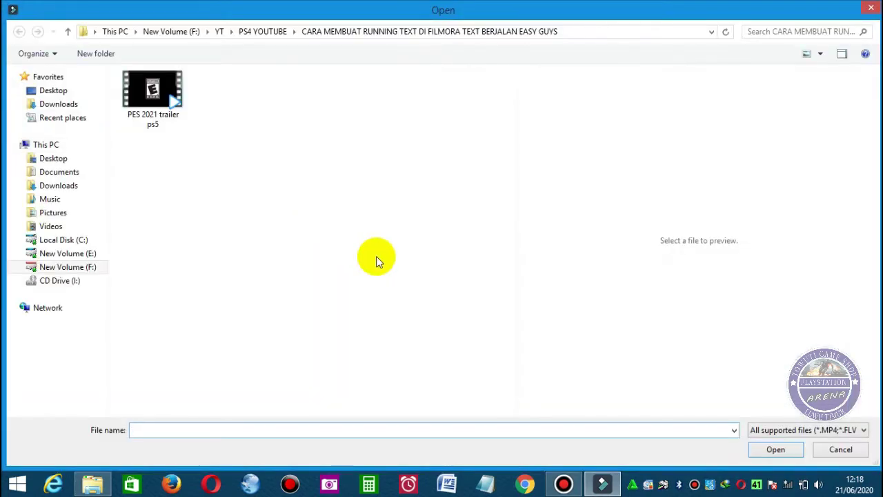
pyautogui.click(167, 112)
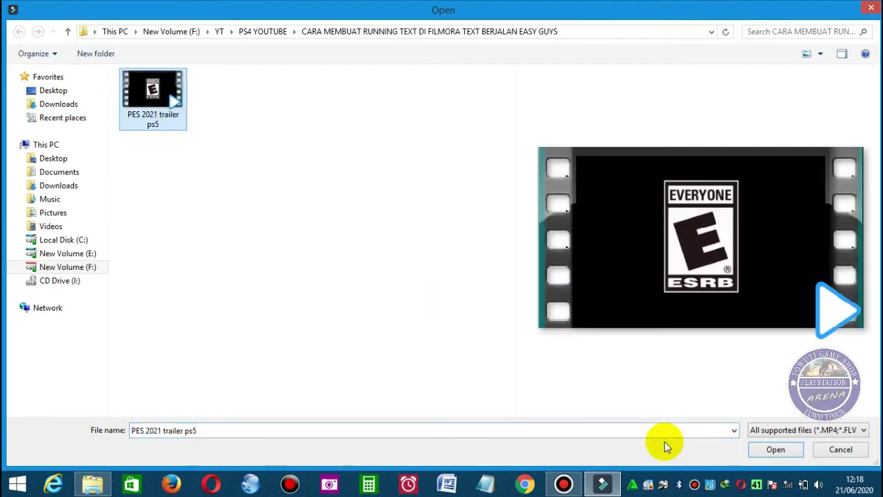
pyautogui.click(783, 451)
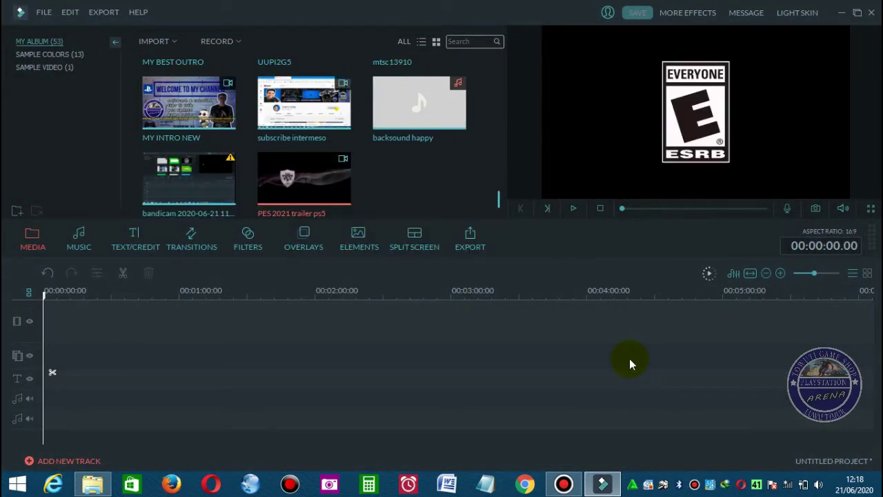
pyautogui.moveTo(317, 193)
pyautogui.click(304, 180)
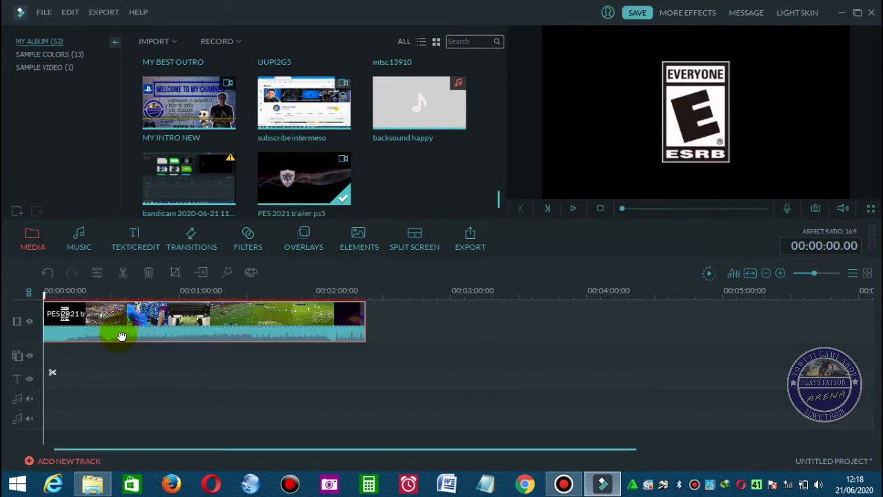
# Add the Subtitles 1 text preset at the start of the timeline's text track.
pyautogui.click(140, 240)
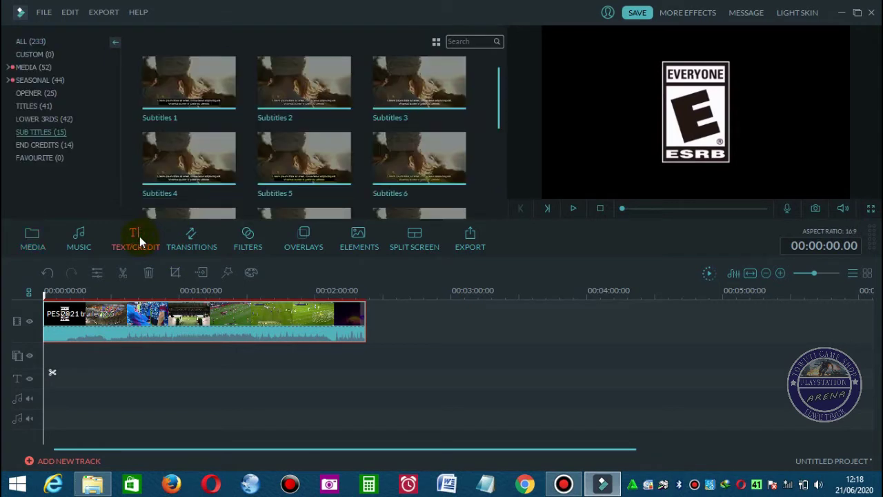
pyautogui.click(53, 131)
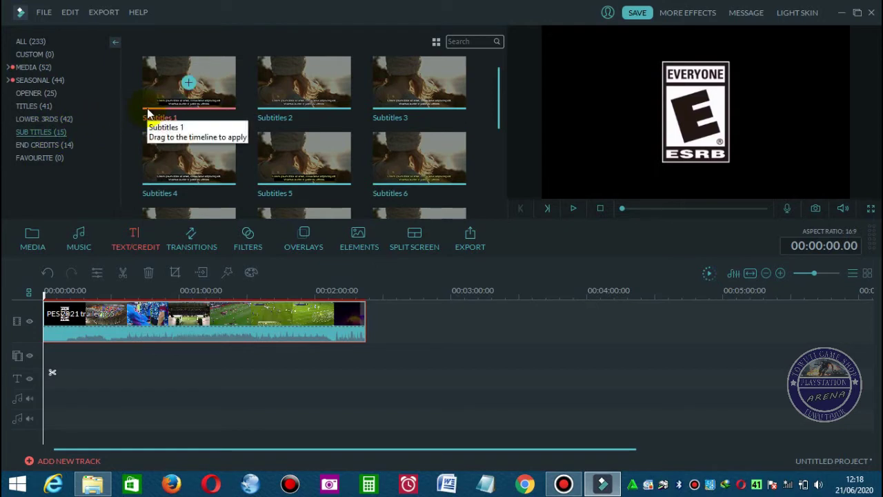
pyautogui.click(188, 83)
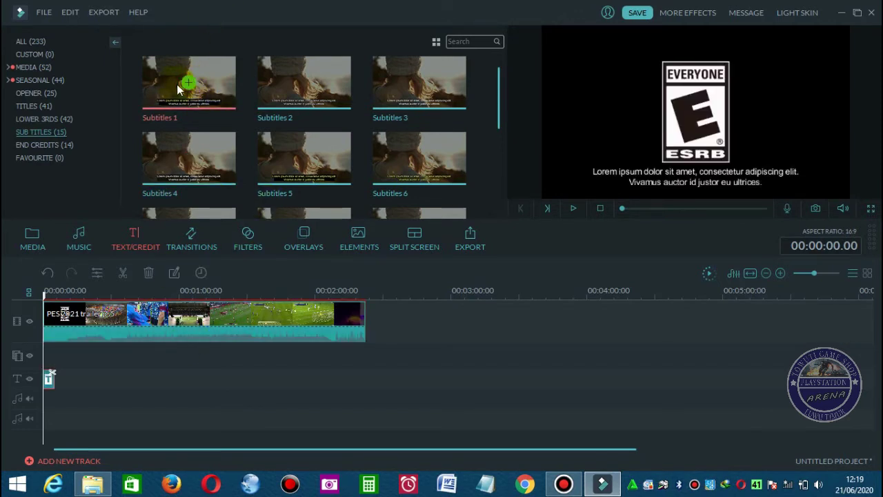
# Open the subtitle in advanced text editing and delete its "Lorem ipsum dolor sit amet" line and the upper rectangle.
pyautogui.click(48, 378)
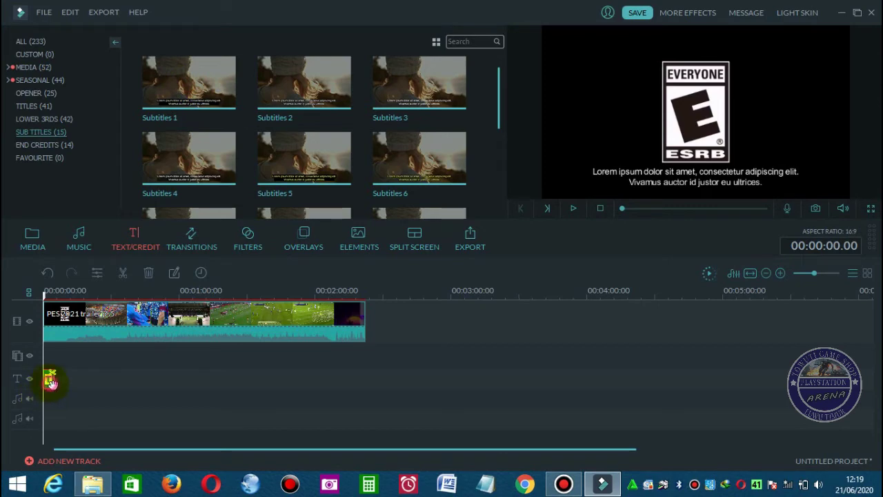
pyautogui.doubleClick(50, 380)
pyautogui.click(407, 252)
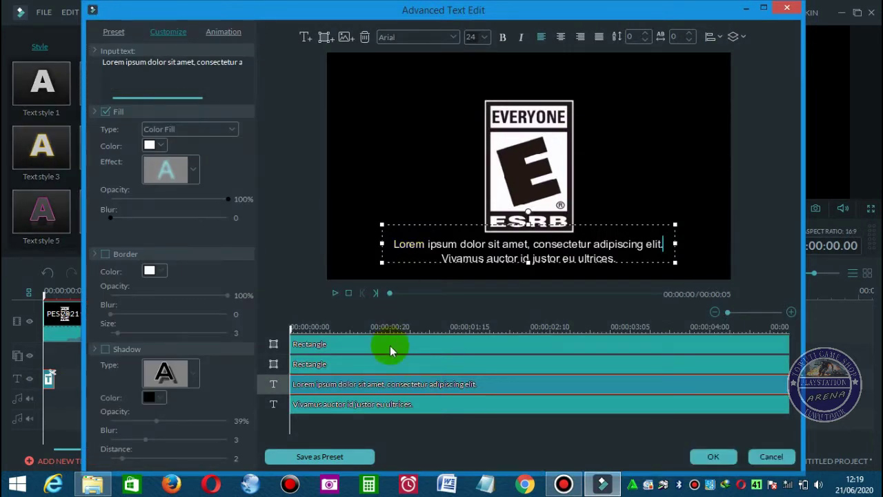
pyautogui.click(360, 404)
pyautogui.click(362, 389)
pyautogui.click(366, 38)
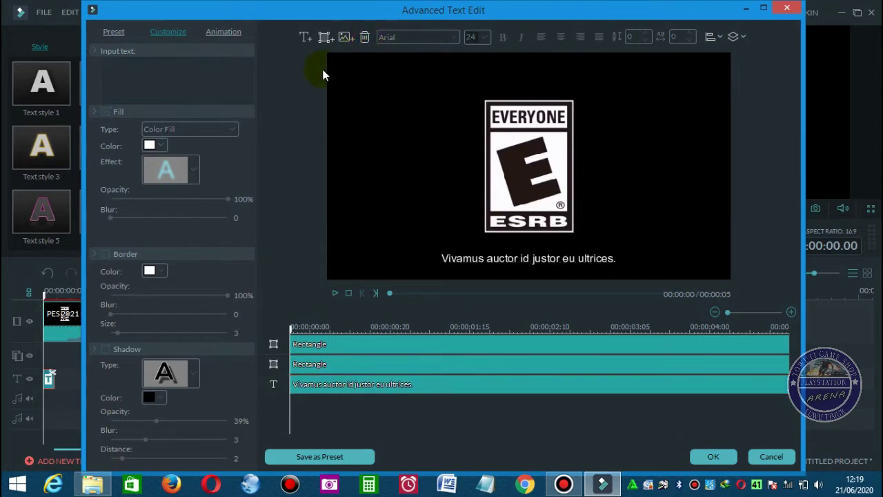
pyautogui.click(346, 346)
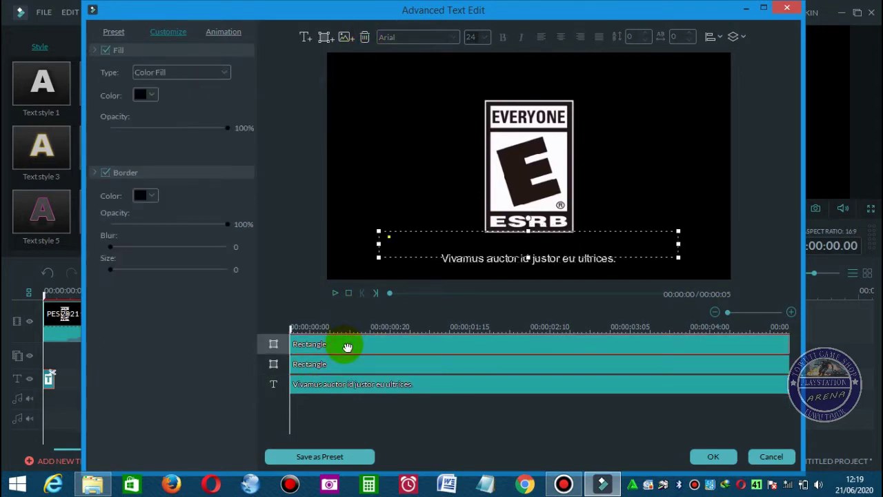
pyautogui.click(365, 38)
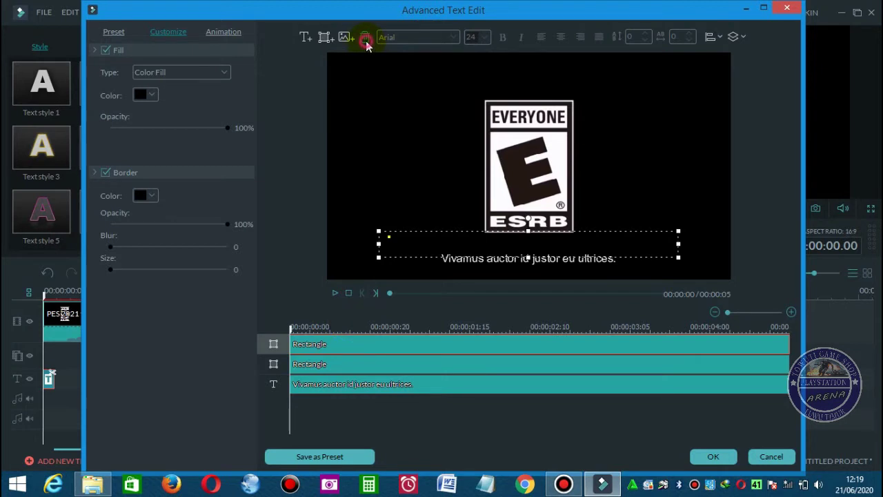
# Try teal and light blue as the remaining rectangle's fill colour and return it to black.
pyautogui.click(349, 345)
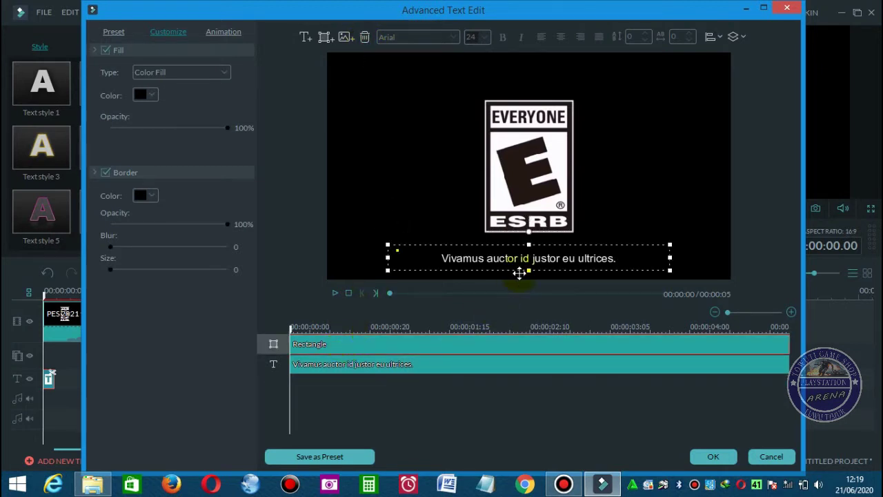
pyautogui.click(402, 345)
pyautogui.moveTo(402, 345); pyautogui.dragTo(359, 345)
pyautogui.click(352, 350)
pyautogui.click(155, 95)
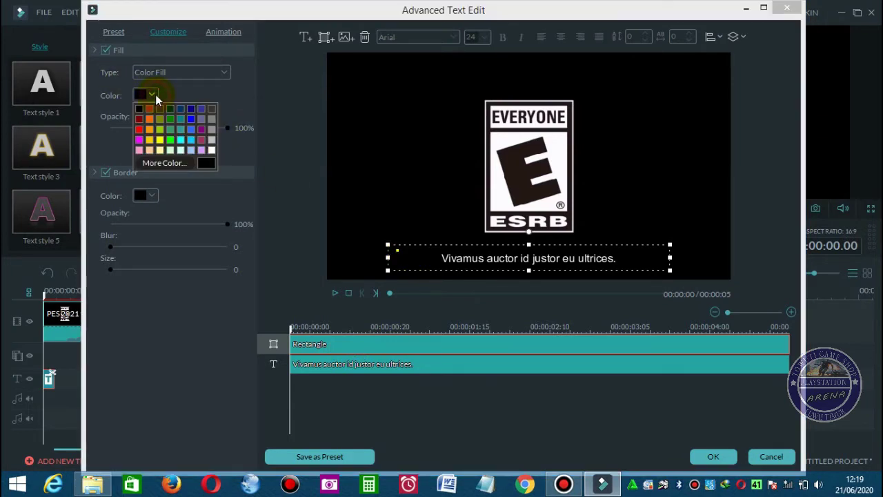
pyautogui.click(180, 118)
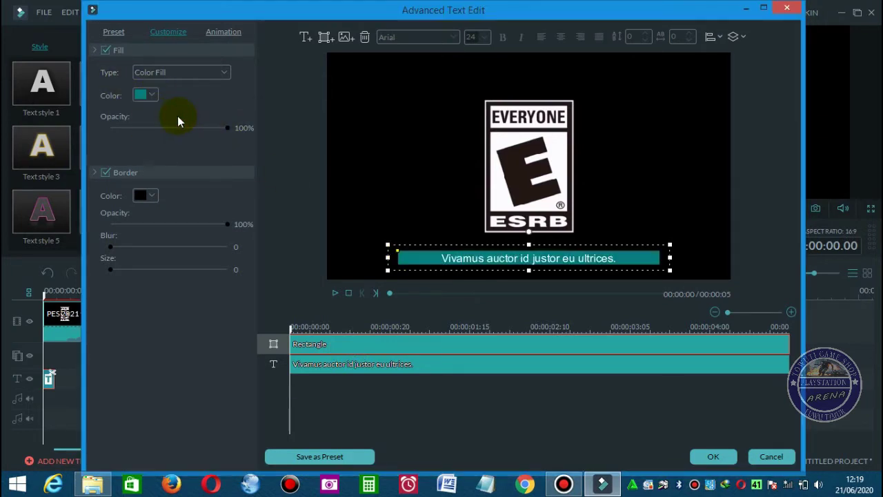
pyautogui.click(153, 95)
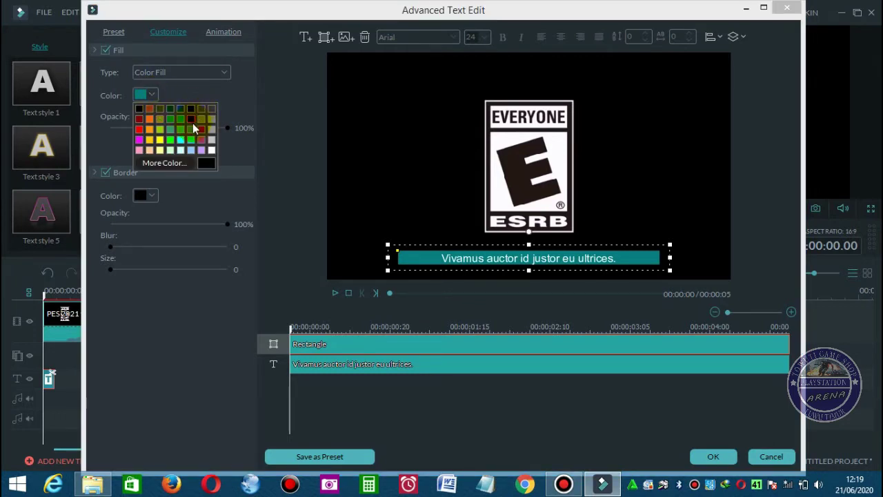
pyautogui.click(190, 138)
pyautogui.click(152, 95)
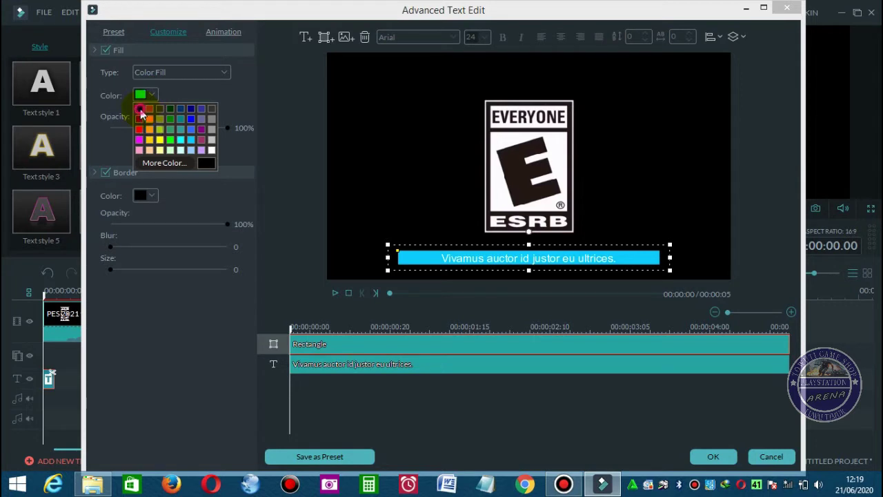
pyautogui.click(140, 109)
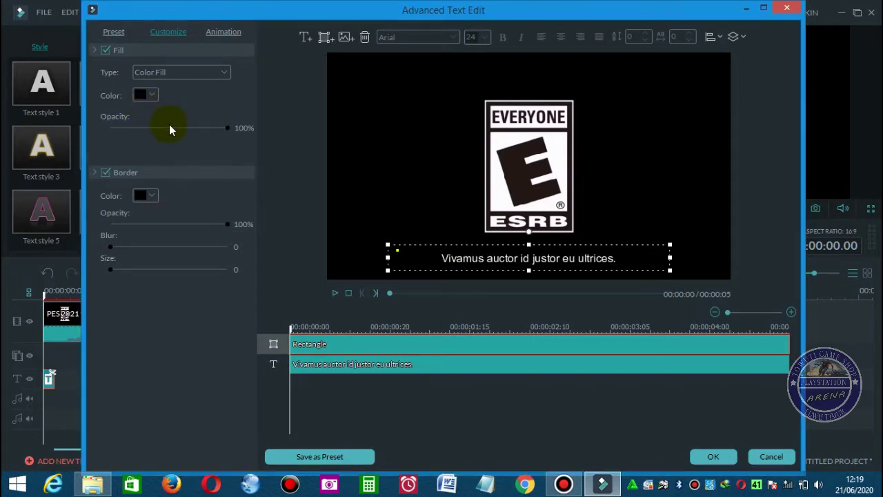
# Set the black rectangle's fill opacity to 50% and preview the subtitle playback.
pyautogui.click(169, 128)
pyautogui.click(335, 293)
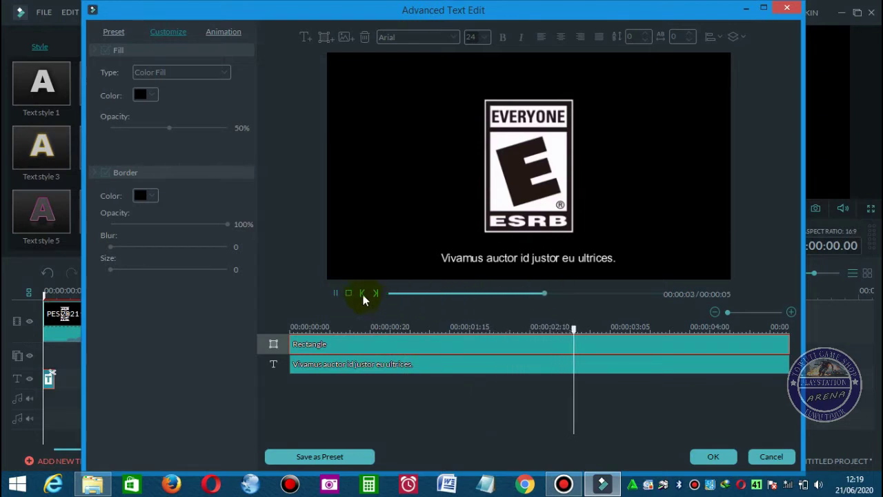
pyautogui.click(334, 293)
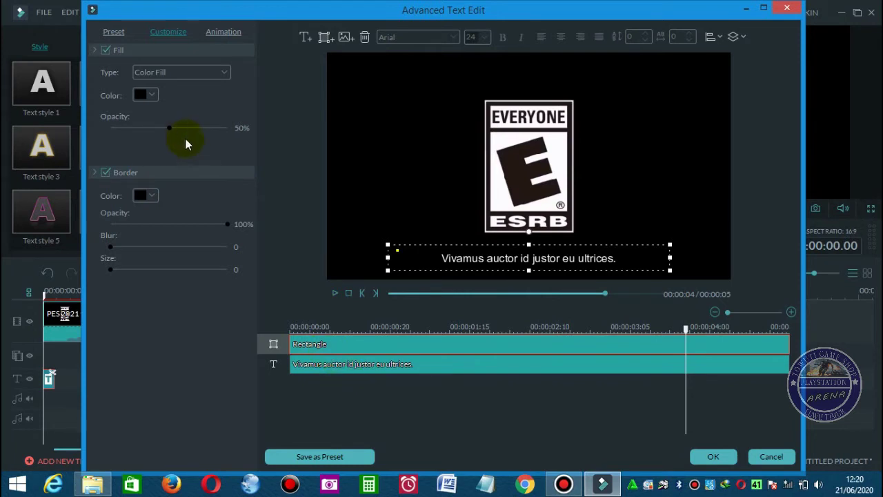
# Clear the placeholder sentence from the remaining subtitle text line.
pyautogui.click(392, 363)
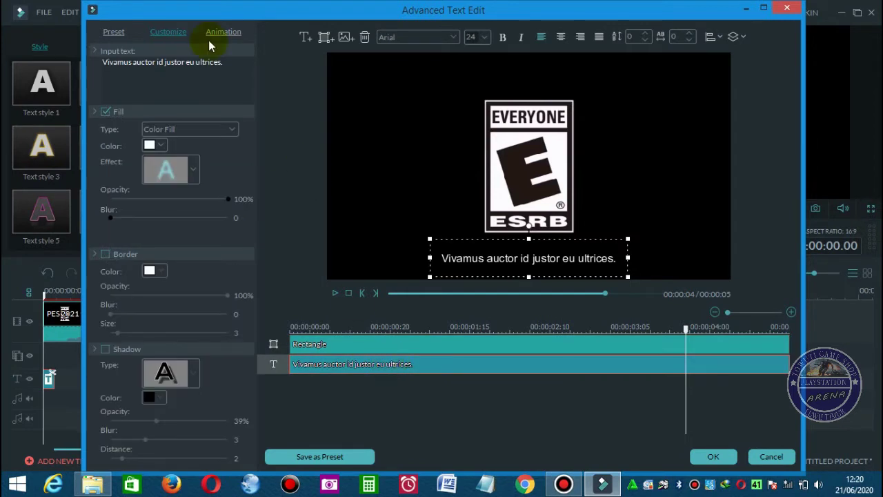
pyautogui.moveTo(227, 62); pyautogui.dragTo(3, 63)
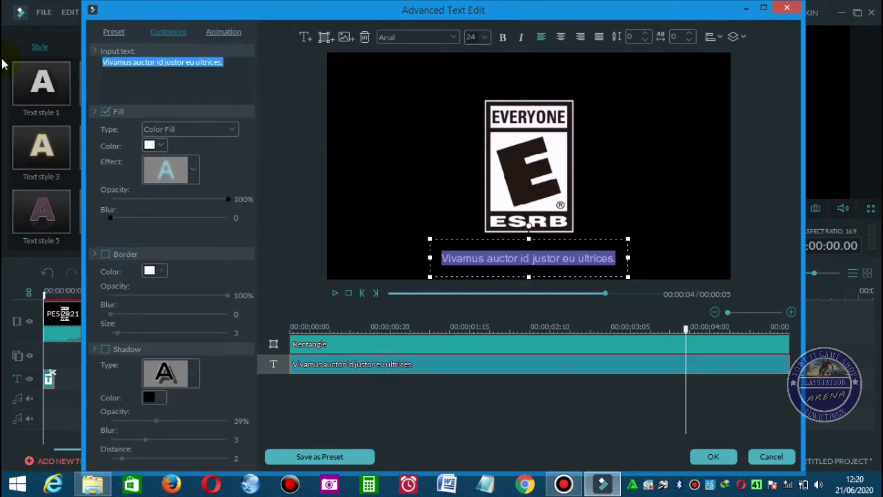
pyautogui.press('BackSpace')
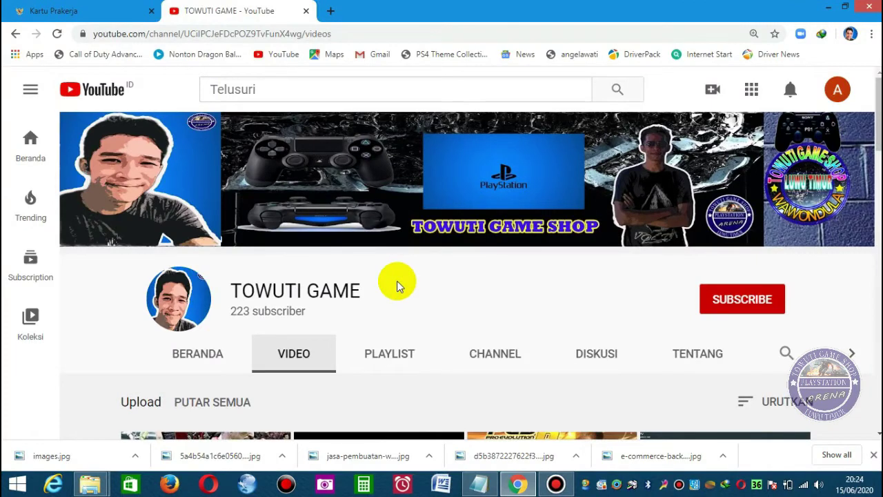
# Subscribe to the TOWUTI GAME channel on YouTube and set its notifications to "Semua".
pyautogui.click(748, 310)
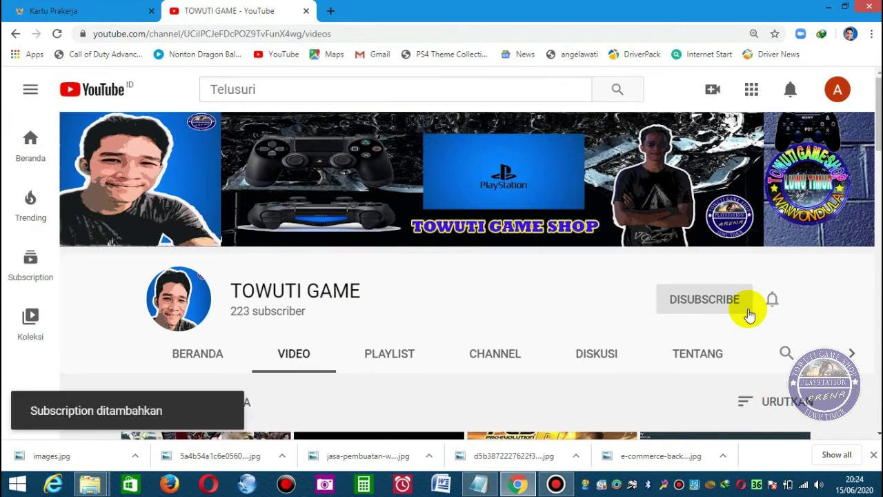
pyautogui.click(771, 301)
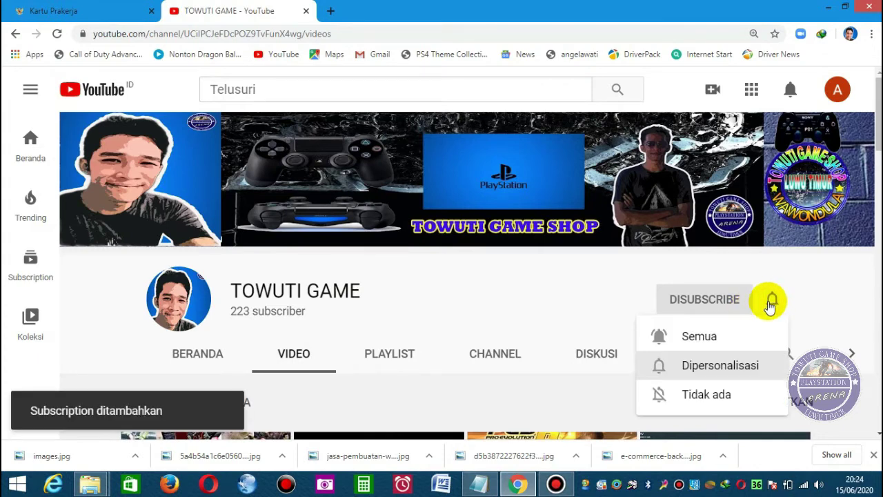
pyautogui.click(711, 338)
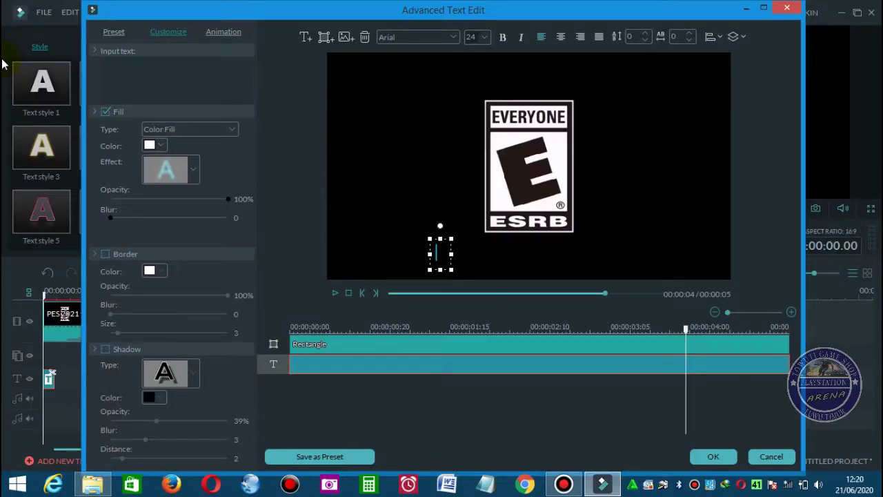
# Enter "terimakasih sudah menonton video saya" as the opening of the empty subtitle text line.
pyautogui.write('terim')
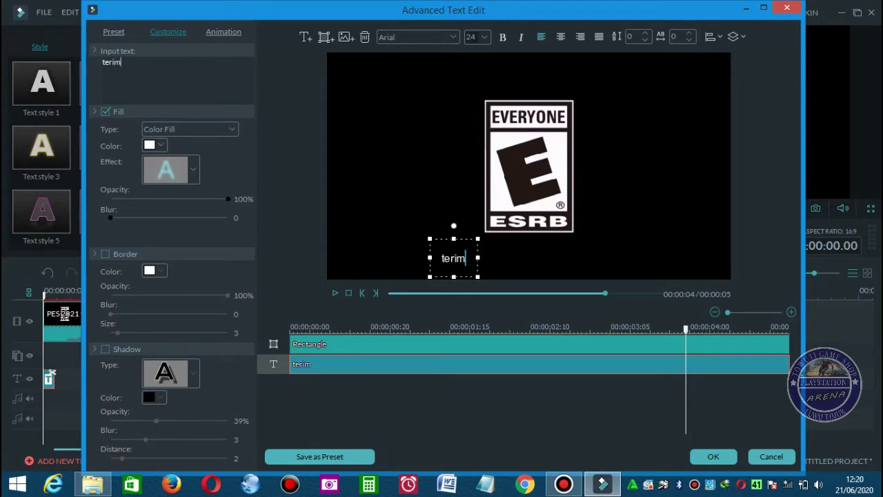
pyautogui.write('akasih s')
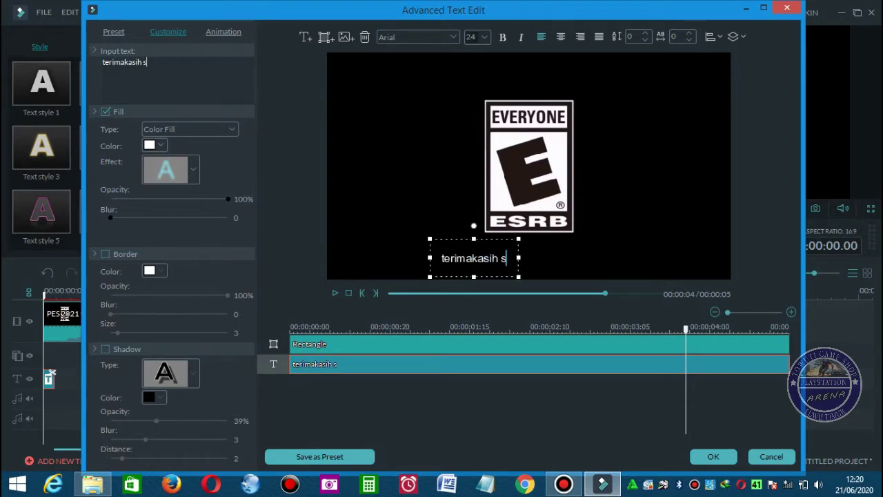
pyautogui.write('udah me')
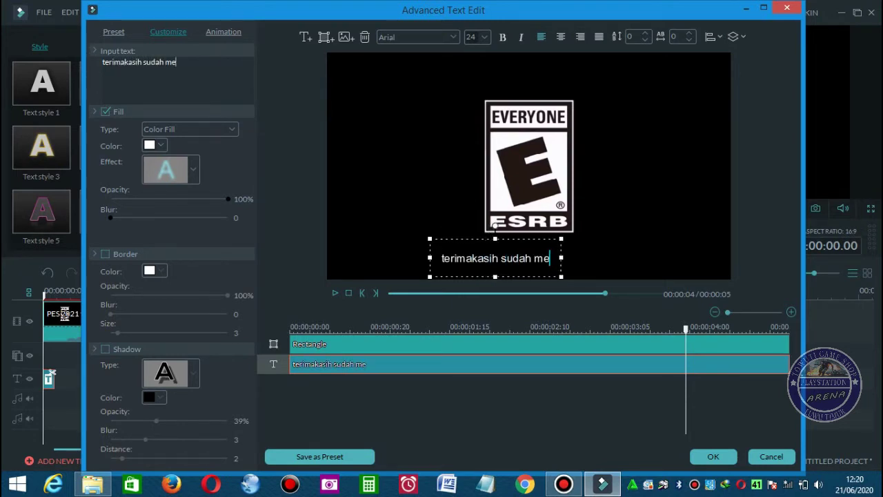
pyautogui.write('nont')
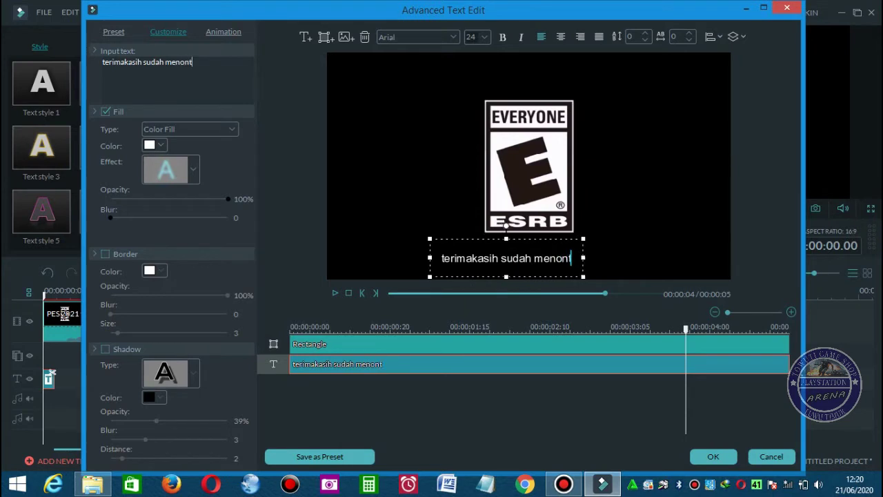
pyautogui.write('on vide')
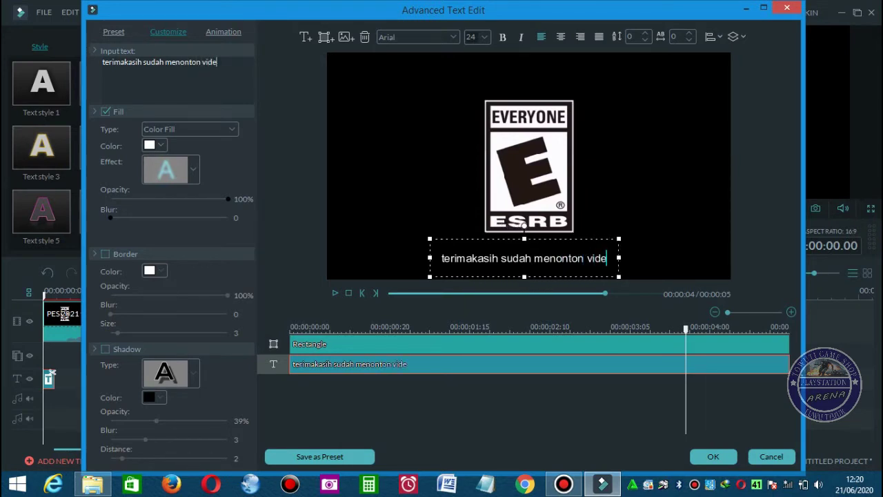
pyautogui.write('o saya')
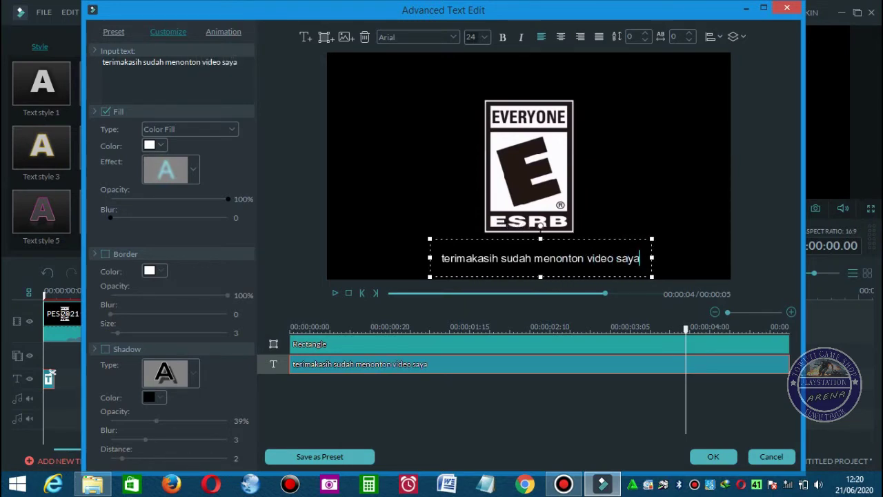
# Continue the subtitle message with "tonton juga video yang lainnya".
pyautogui.write(' tont')
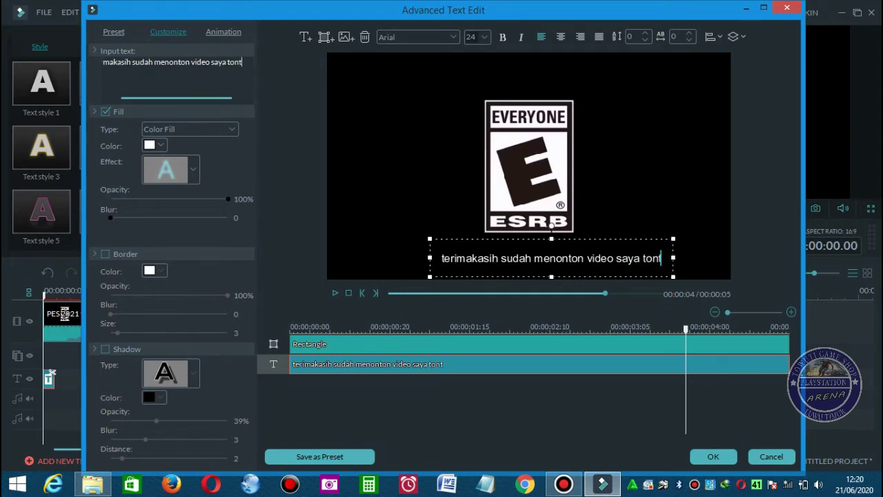
pyautogui.write('on juga')
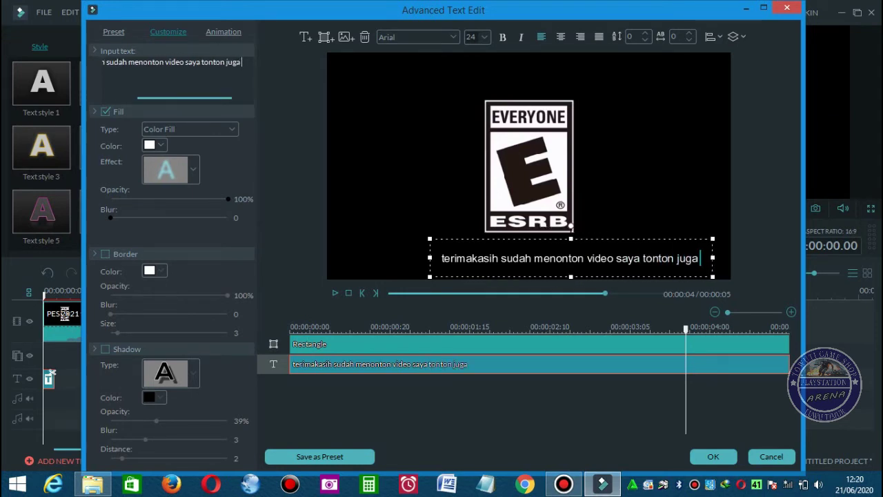
pyautogui.write(' video y')
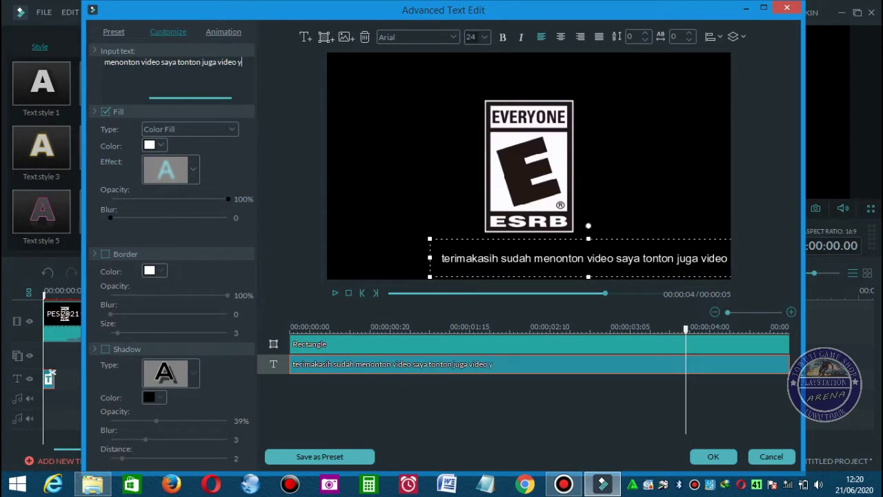
pyautogui.write('ang lain')
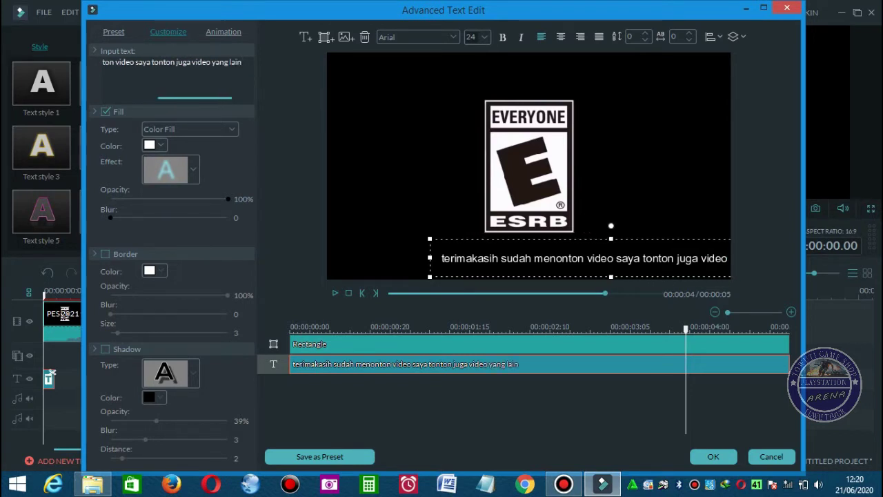
pyautogui.write('nya')
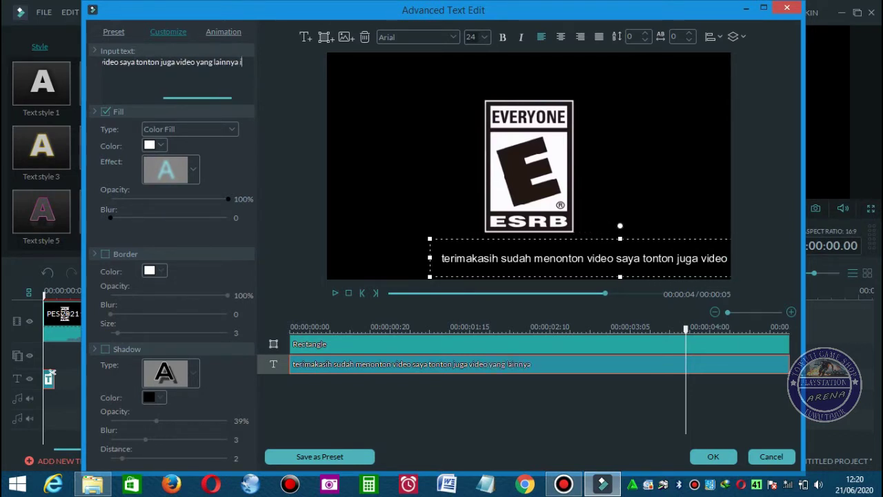
# Append "iapa tau ada yang bermanfaat" to the subtitle message.
pyautogui.write(' iapa tau ')
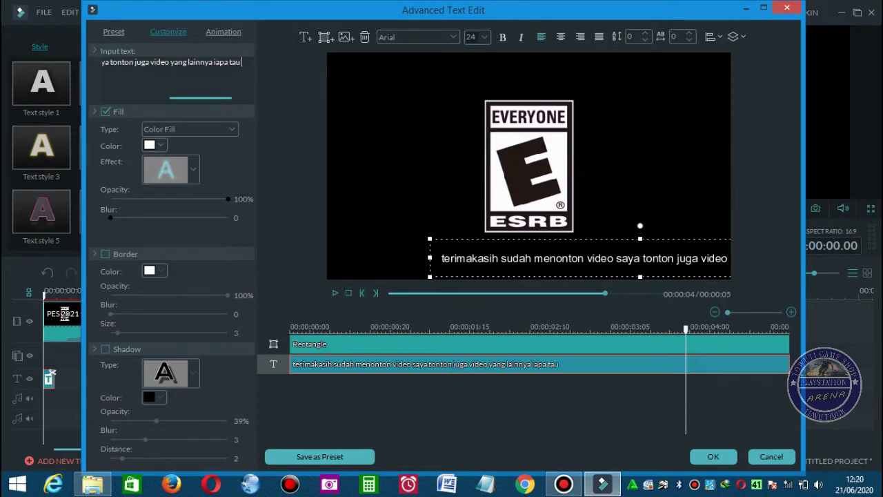
pyautogui.write('ada yan')
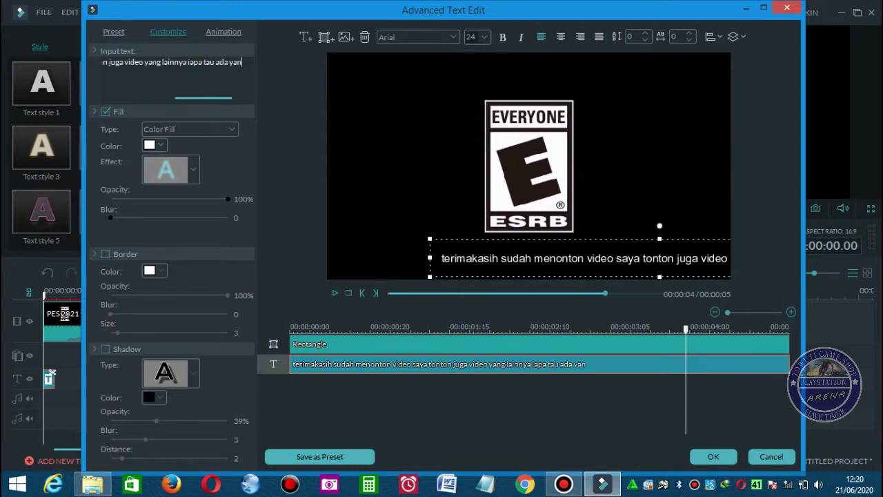
pyautogui.write('g berman')
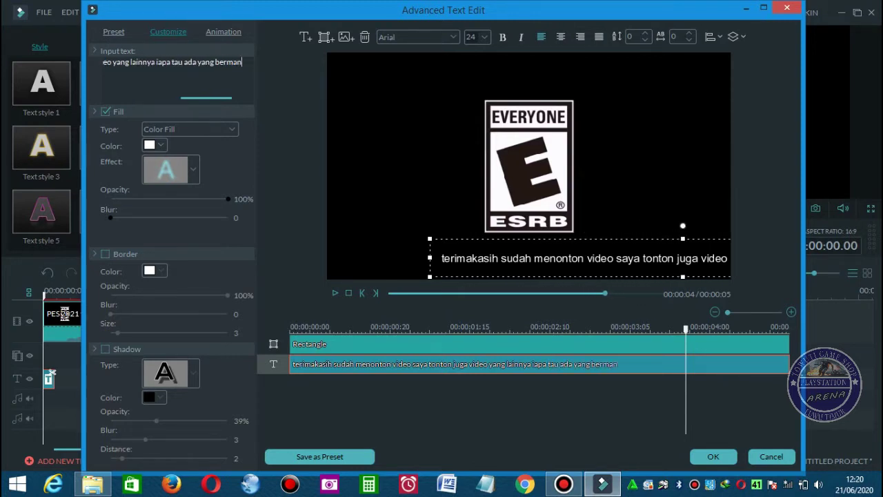
pyautogui.write('faat')
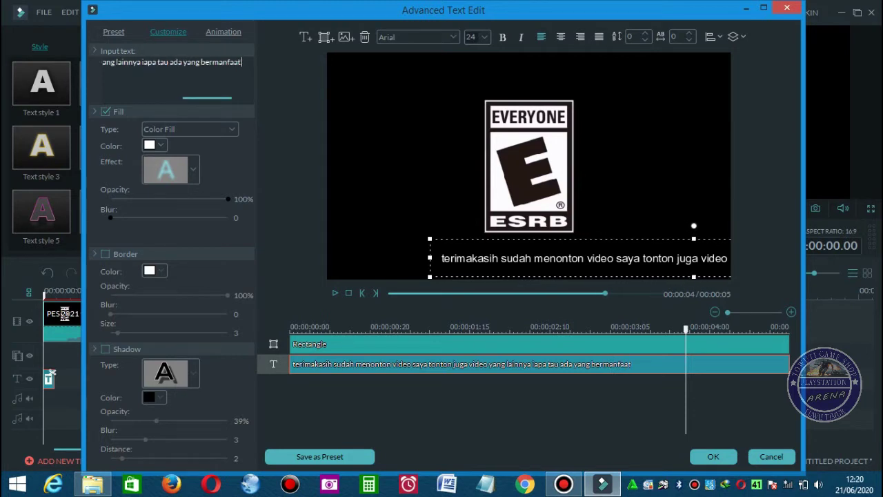
# Extend the subtitle message with "dan jangan lupa subscribe like dan share".
pyautogui.write(' dan janga')
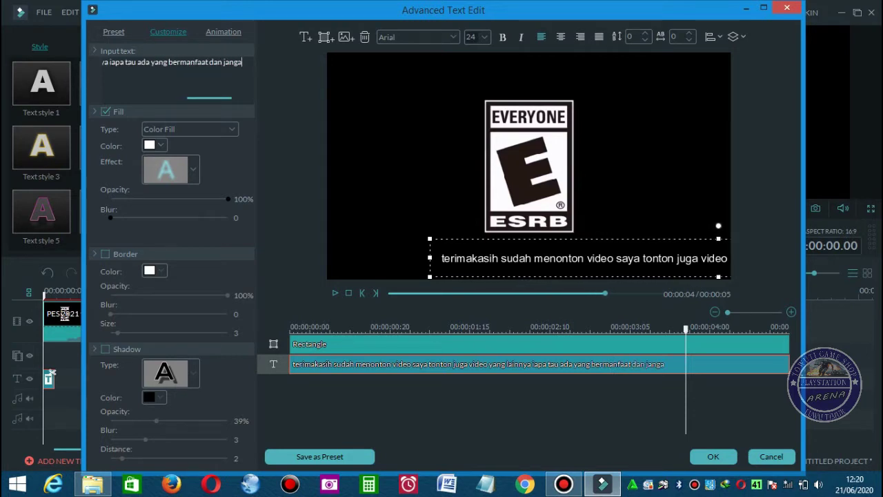
pyautogui.write('n lupa ')
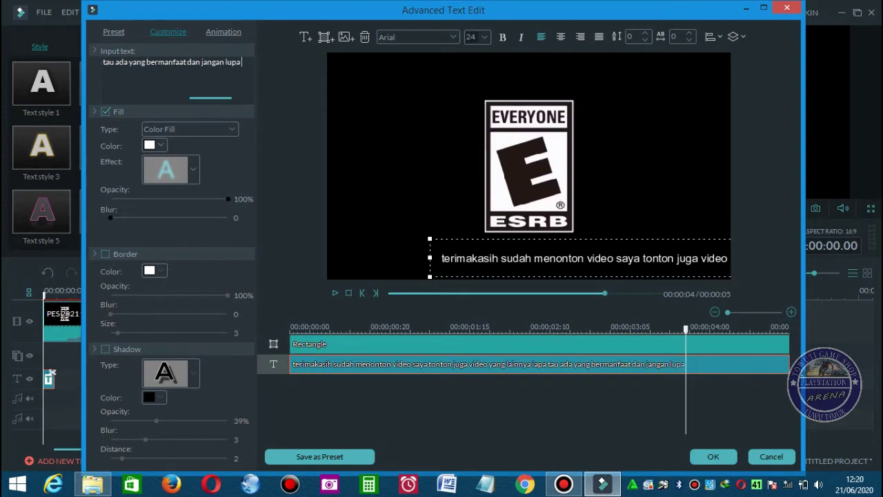
pyautogui.write('subscr')
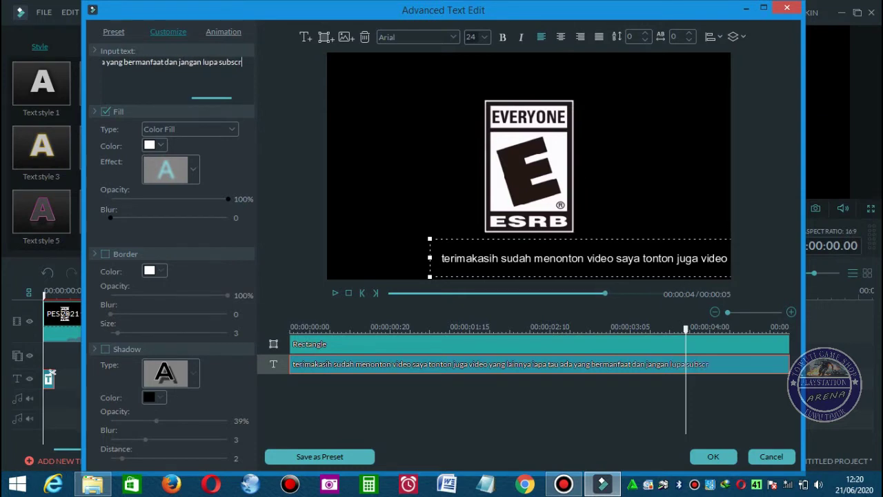
pyautogui.write('ibe')
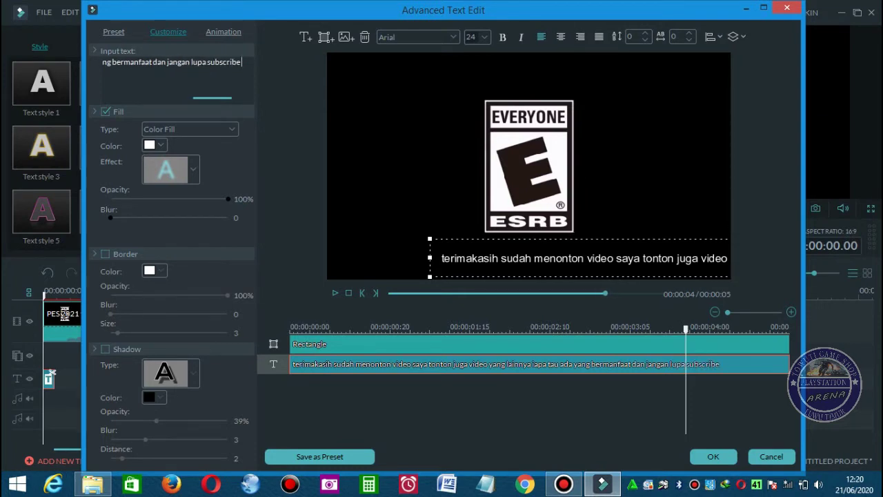
pyautogui.write(' like dan ')
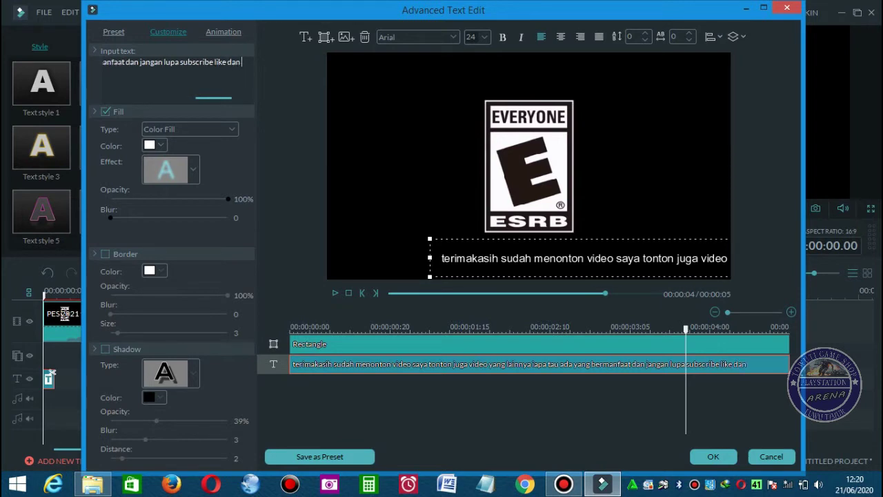
pyautogui.write('share')
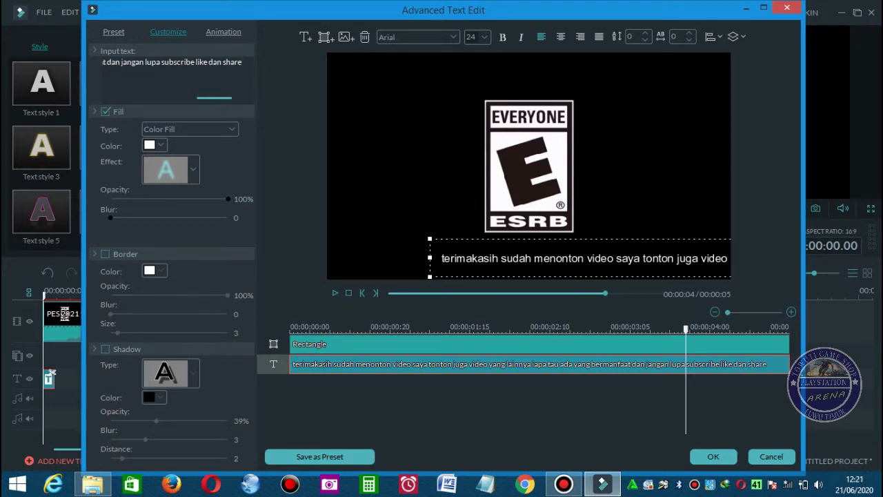
# Add "agar saya lebih bersemangat untuk mengupload video baru" to the end of the subtitle message.
pyautogui.write('agar say')
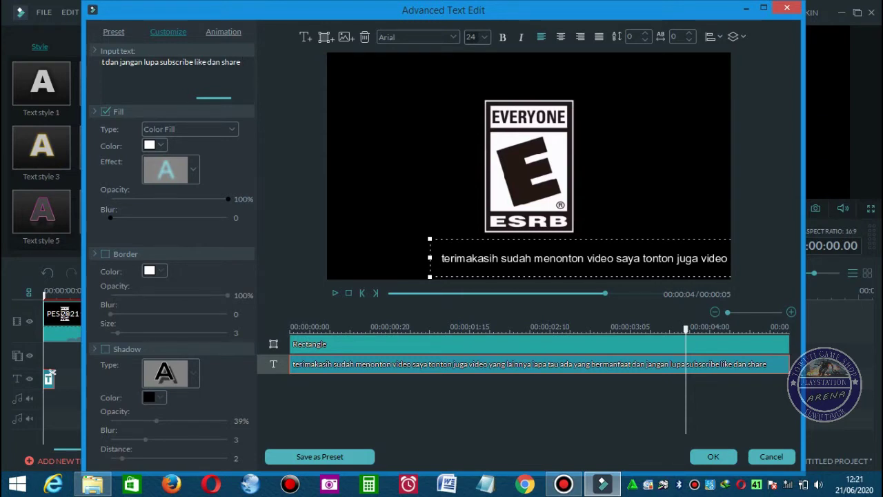
pyautogui.write('a ')
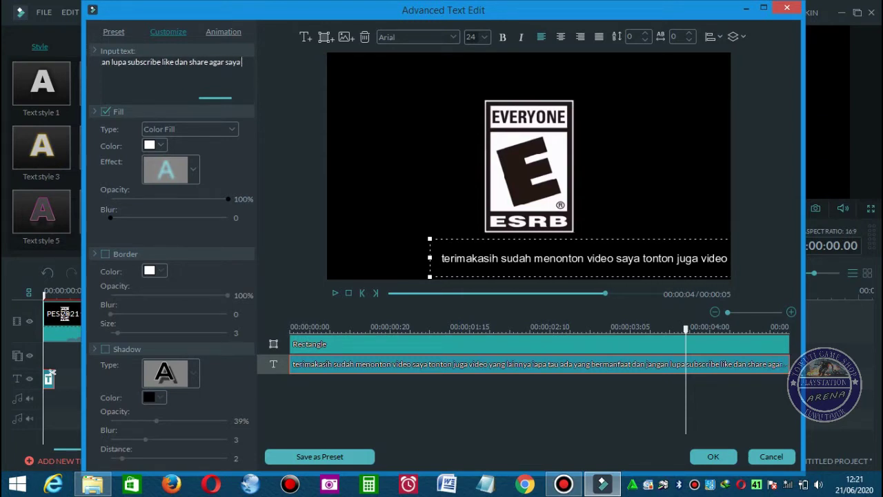
pyautogui.write('lebih ')
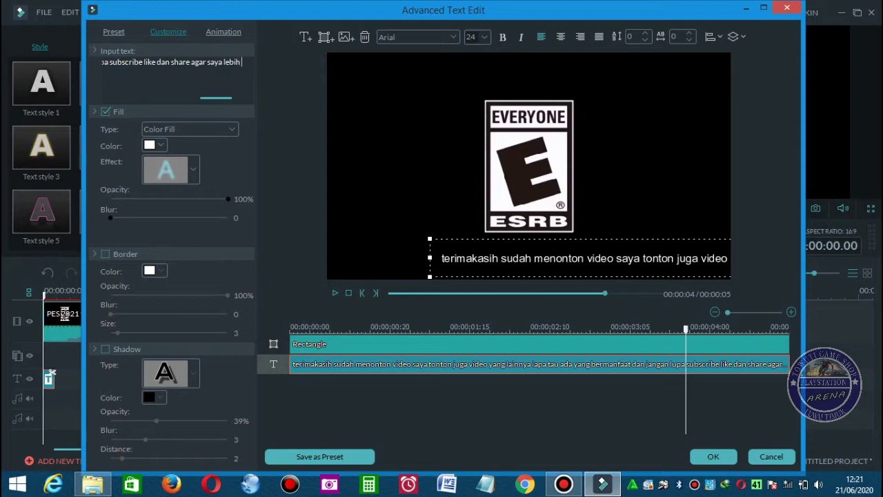
pyautogui.write('bersemanga')
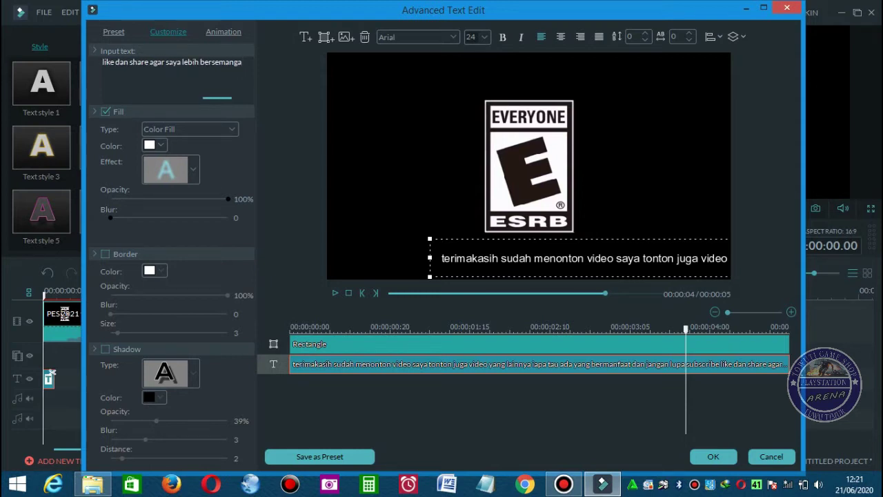
pyautogui.write('t')
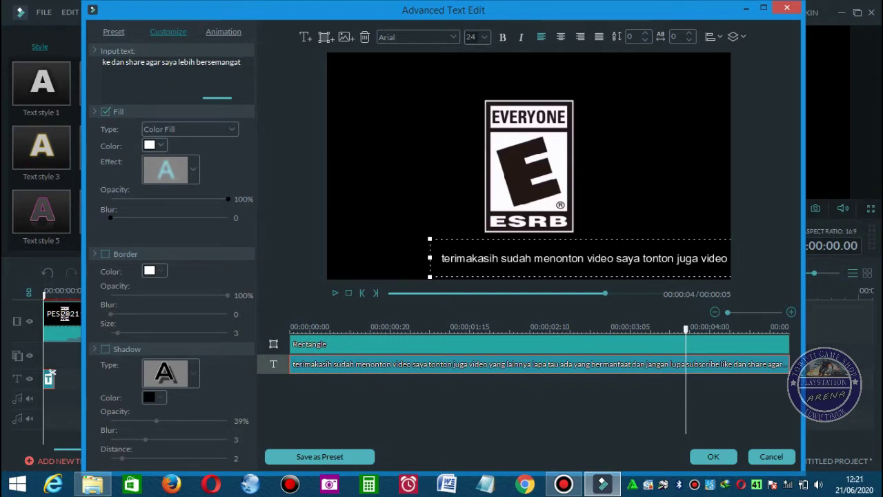
pyautogui.write(' untuk')
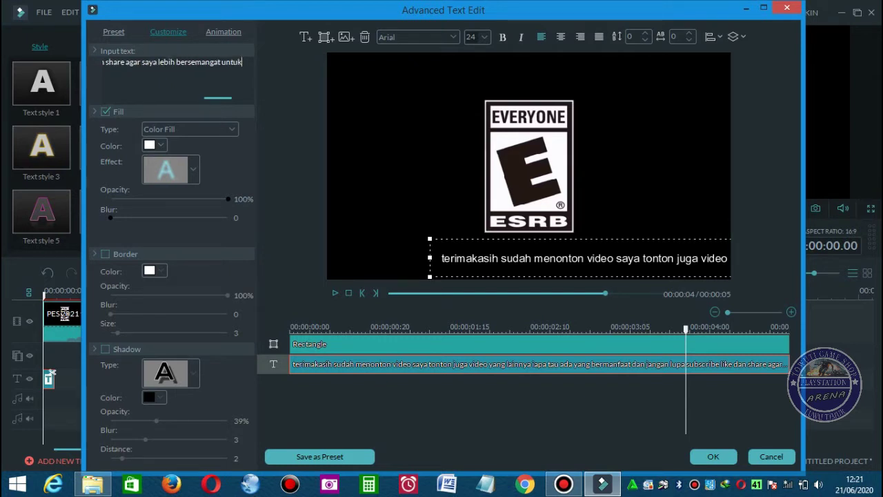
pyautogui.write(' mengu')
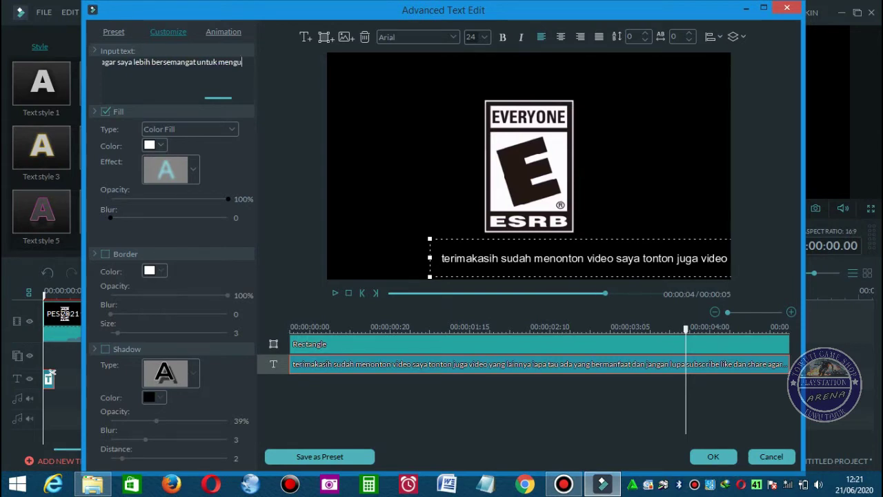
pyautogui.write('pload vi')
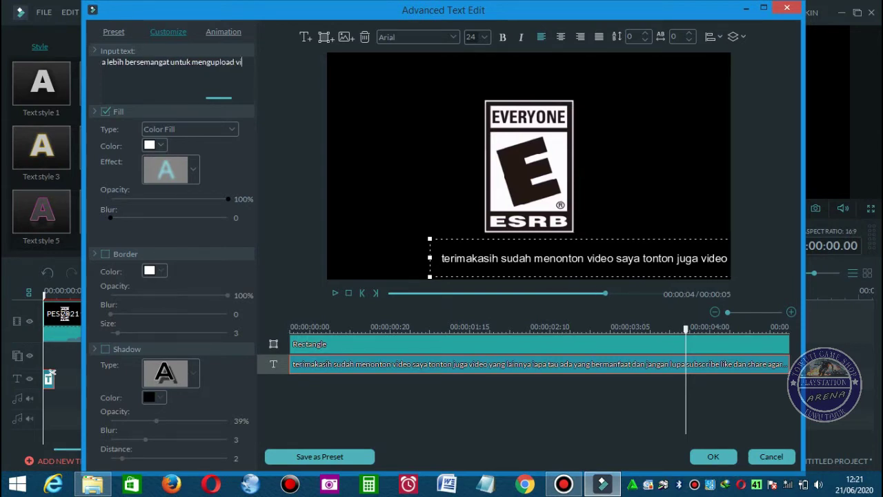
pyautogui.write('deo bar')
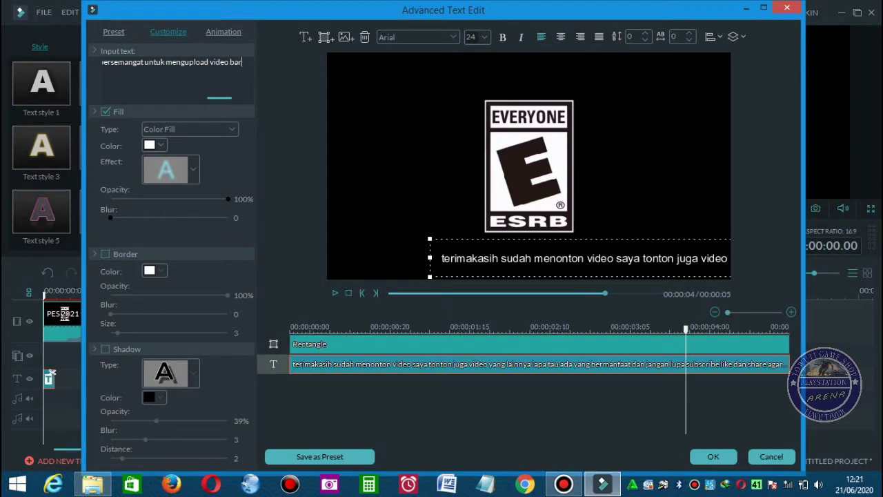
pyautogui.write('u')
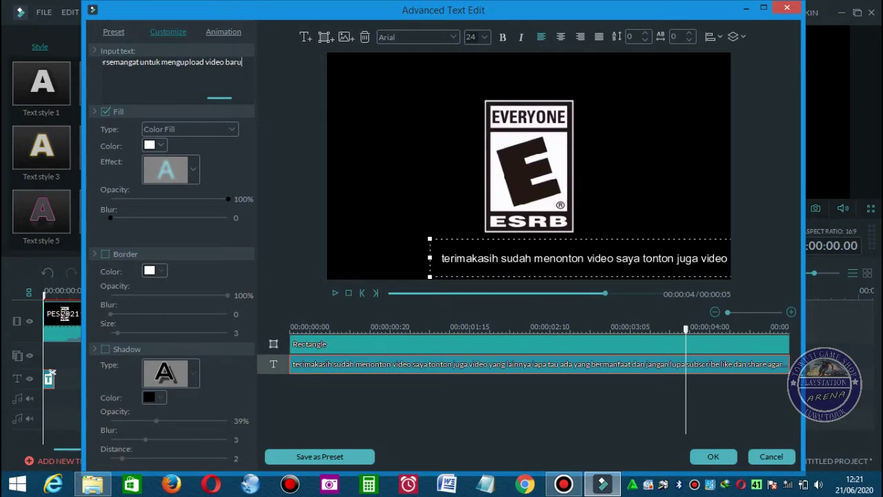
# Extend the subtitle message with ",nyalain lonceng notifikasi agar teman teman gak ketinggalan kalo ada video baru dari saya".
pyautogui.write('.')
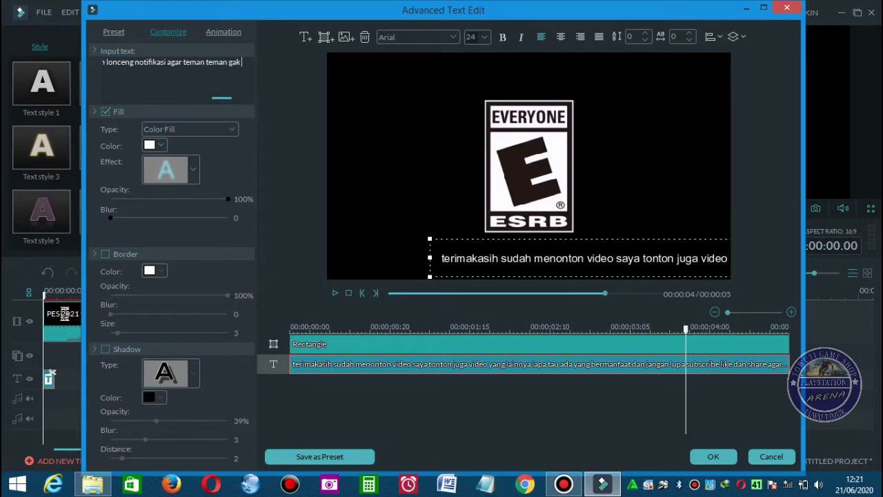
pyautogui.write('ketingg')
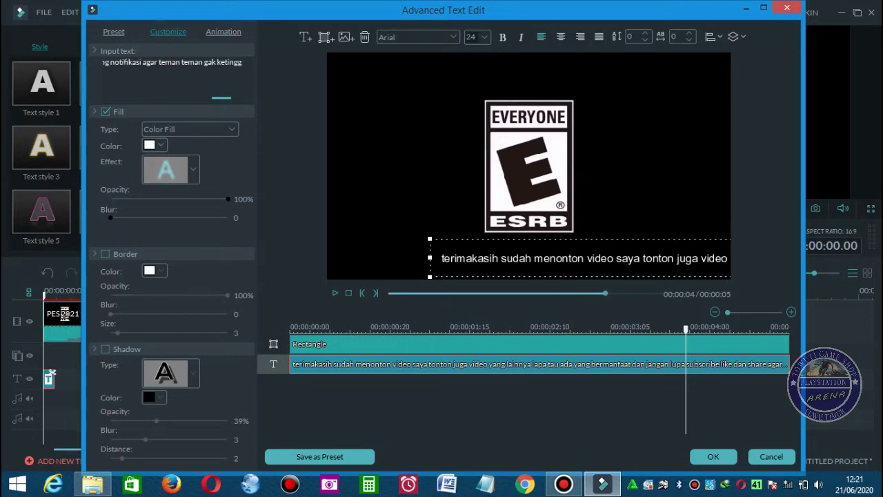
pyautogui.write('alan kalo ')
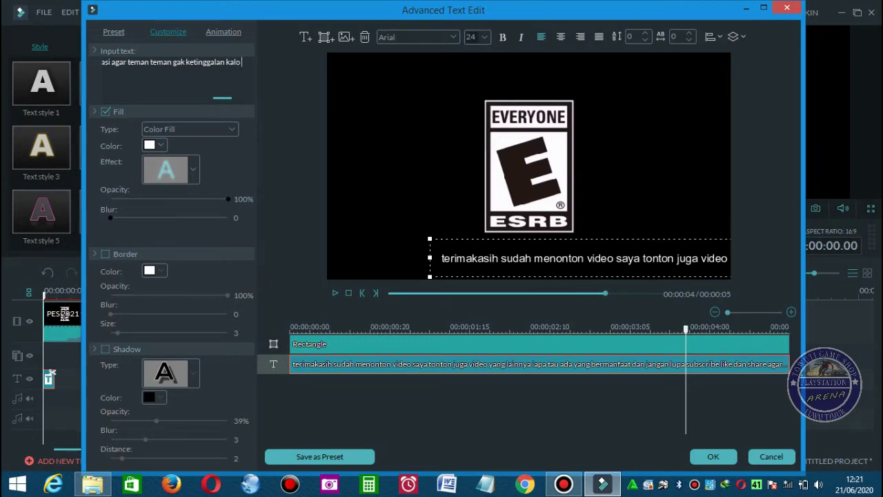
pyautogui.write('ada vi')
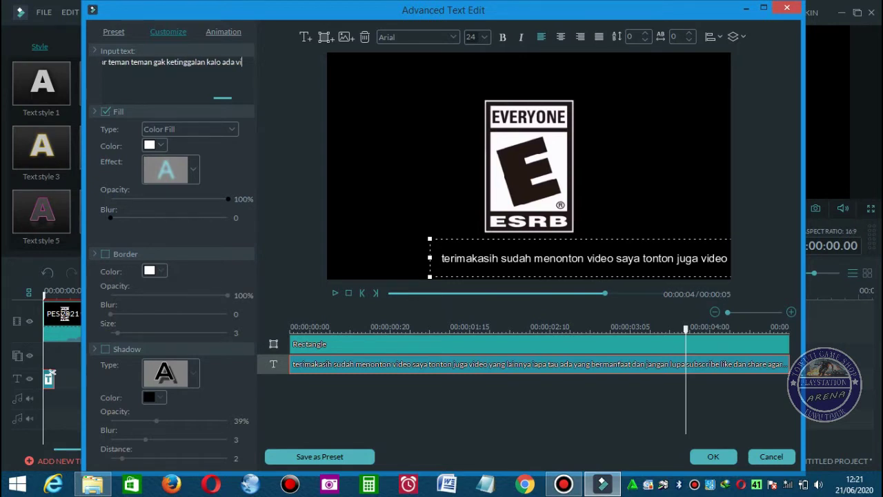
pyautogui.write('deo bar')
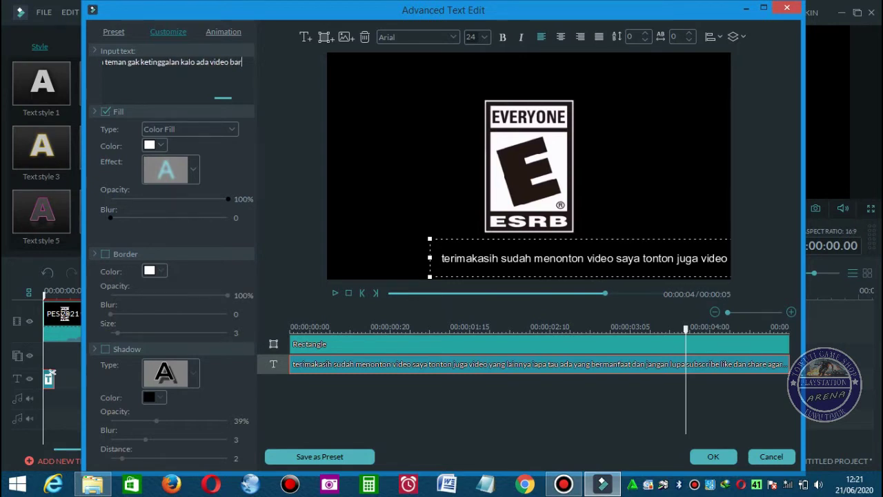
pyautogui.write('u dar')
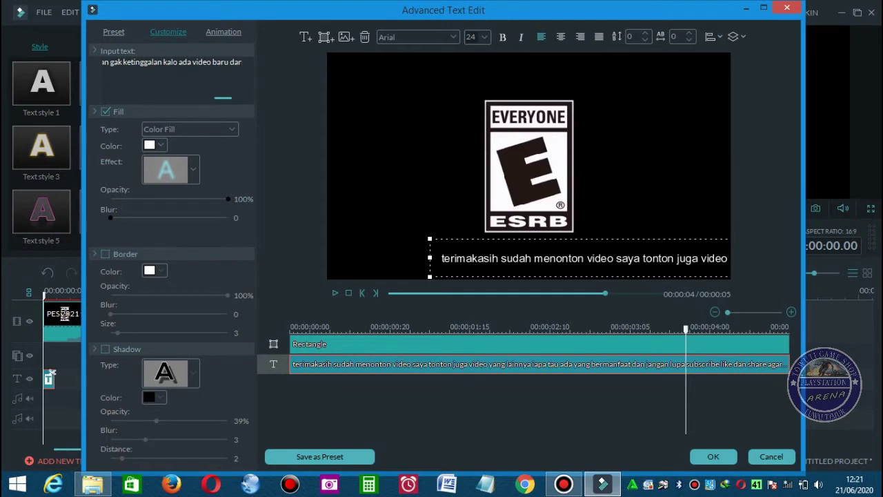
pyautogui.write('i sa')
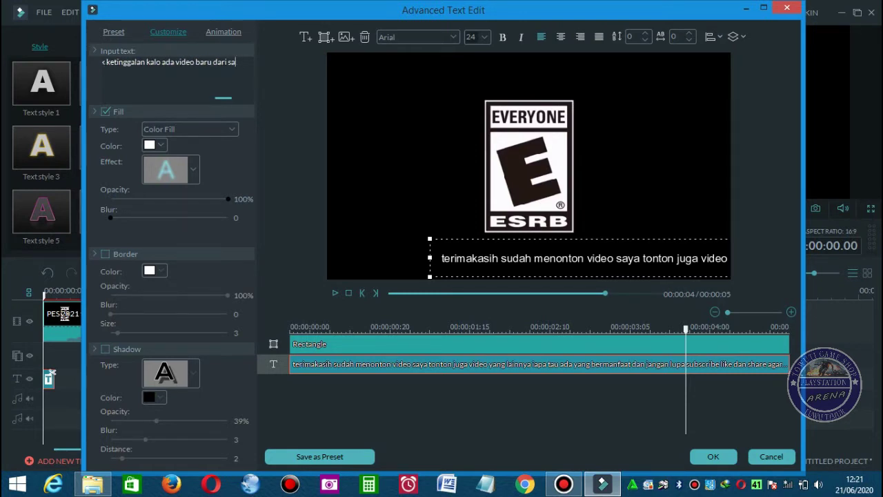
pyautogui.write('taya')
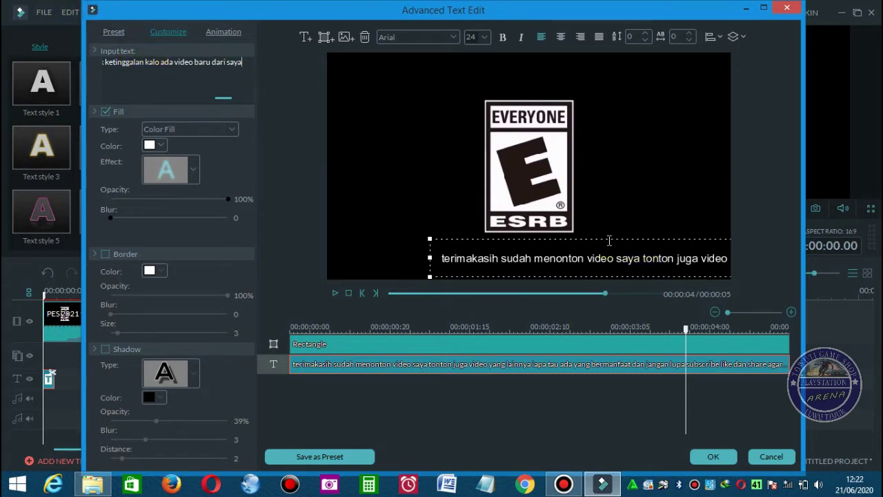
# Shift the subtitle text to the video frame's left edge and set its fill color to yellow after trying dark blue and green.
pyautogui.moveTo(607, 236); pyautogui.dragTo(500, 242)
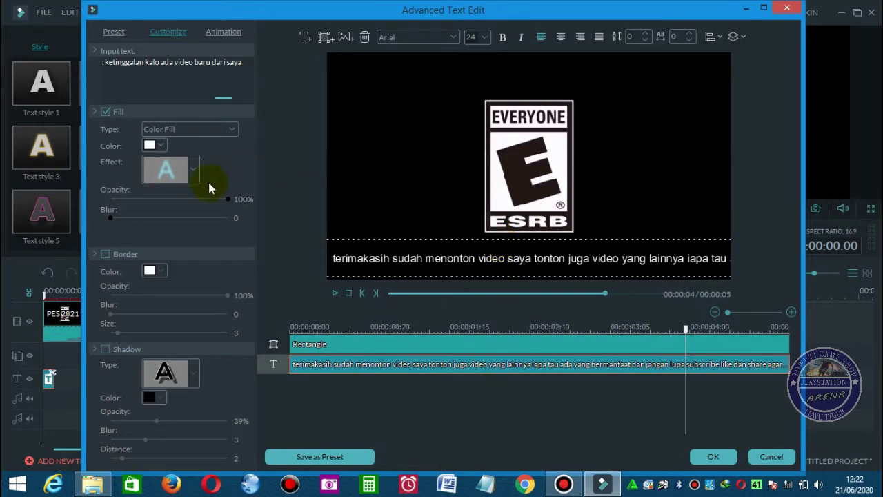
pyautogui.click(162, 146)
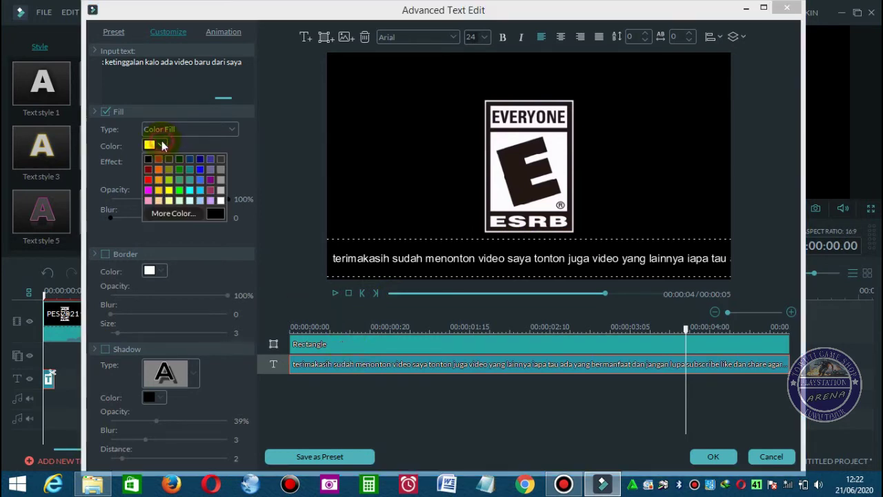
pyautogui.click(200, 159)
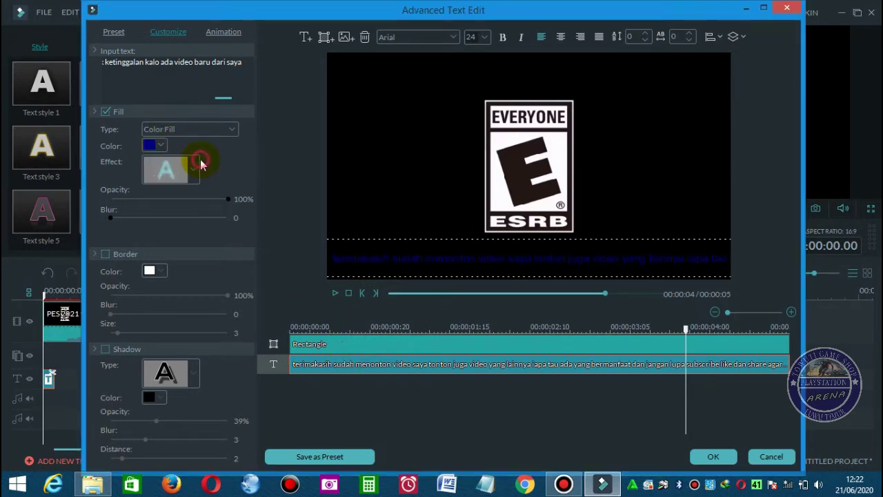
pyautogui.click(164, 148)
pyautogui.click(180, 180)
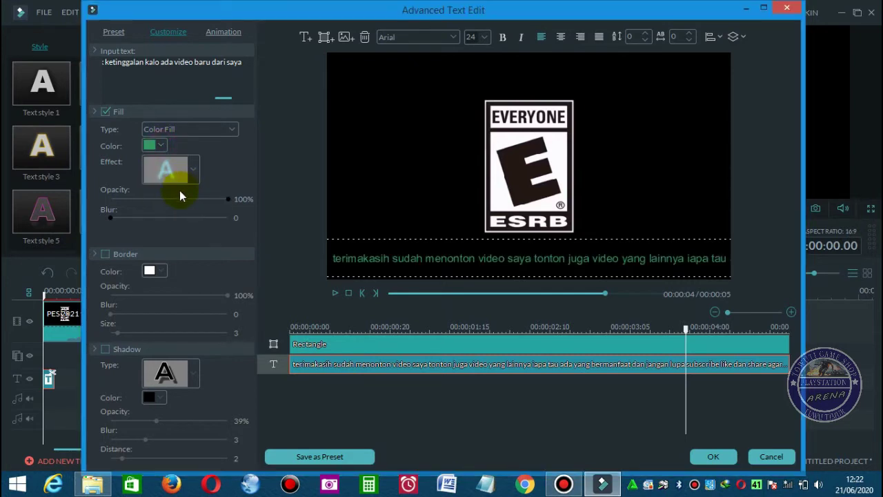
pyautogui.click(163, 146)
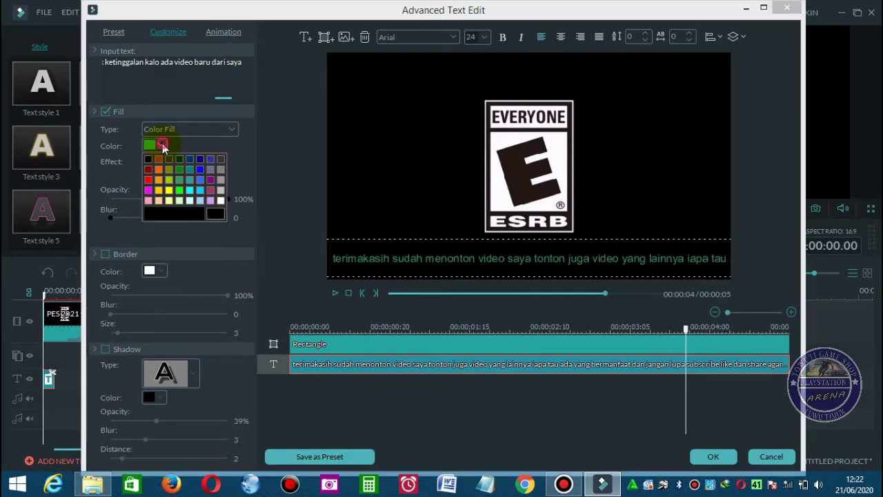
pyautogui.click(168, 191)
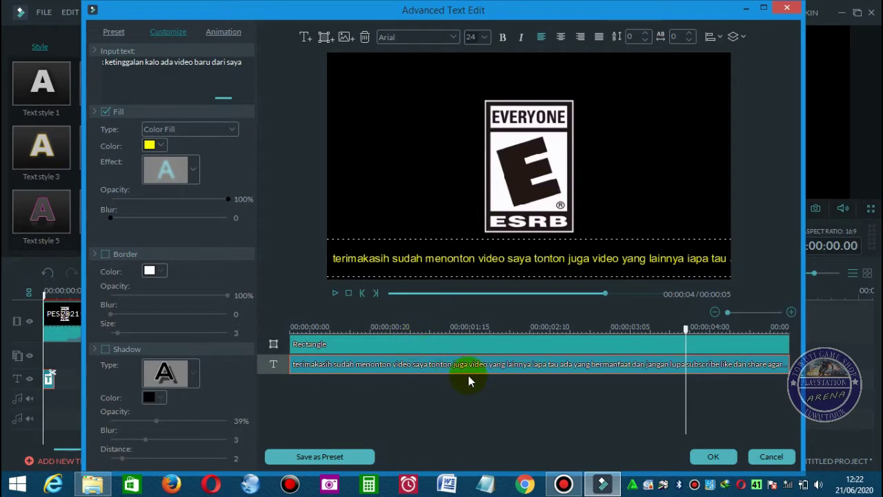
pyautogui.click(711, 458)
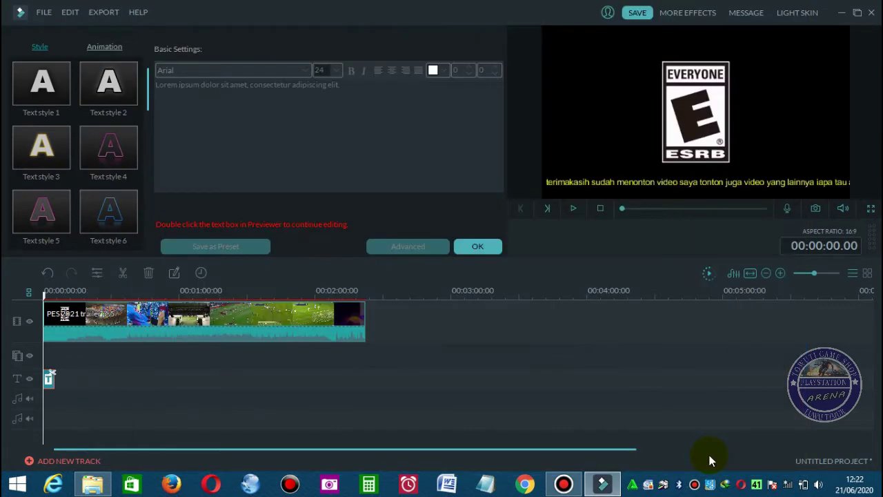
pyautogui.click(487, 249)
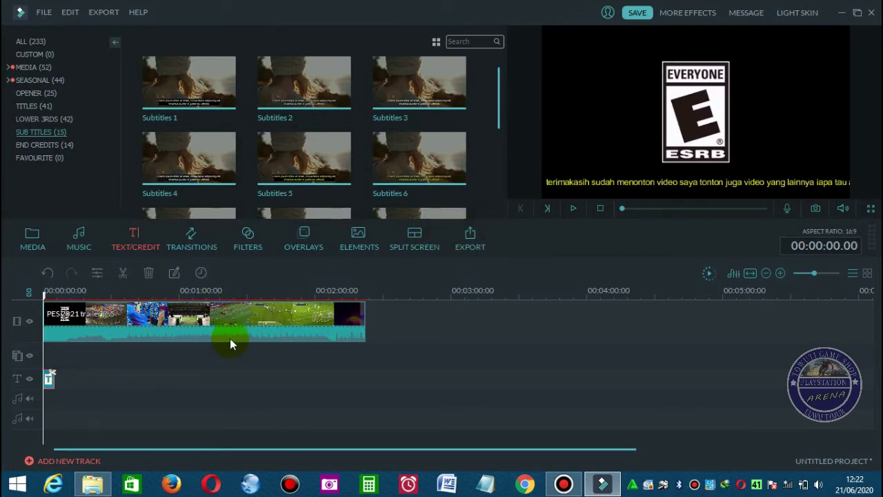
# Play the first seconds of the video to preview the yellow subtitle.
pyautogui.click(572, 209)
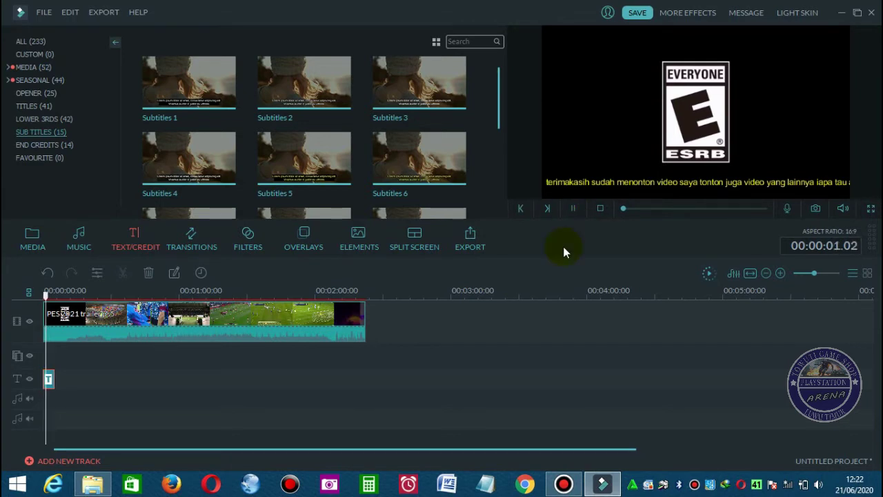
pyautogui.click(573, 211)
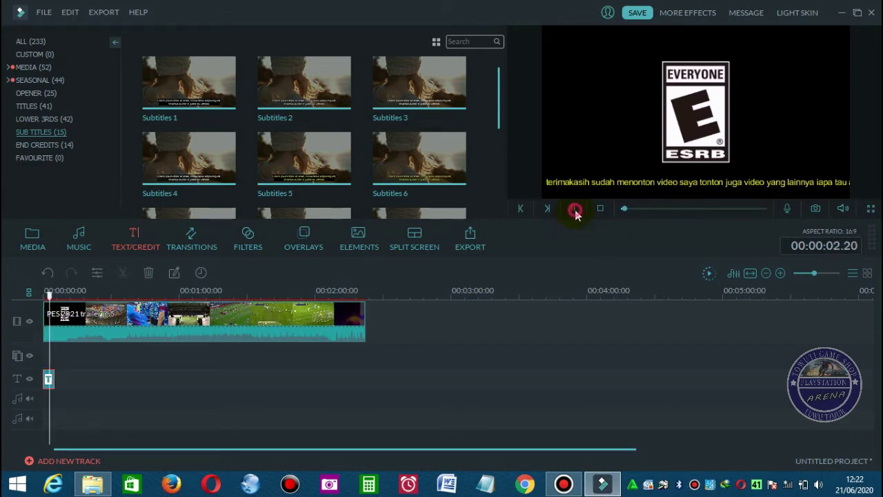
pyautogui.click(48, 381)
pyautogui.moveTo(49, 382); pyautogui.dragTo(54, 381)
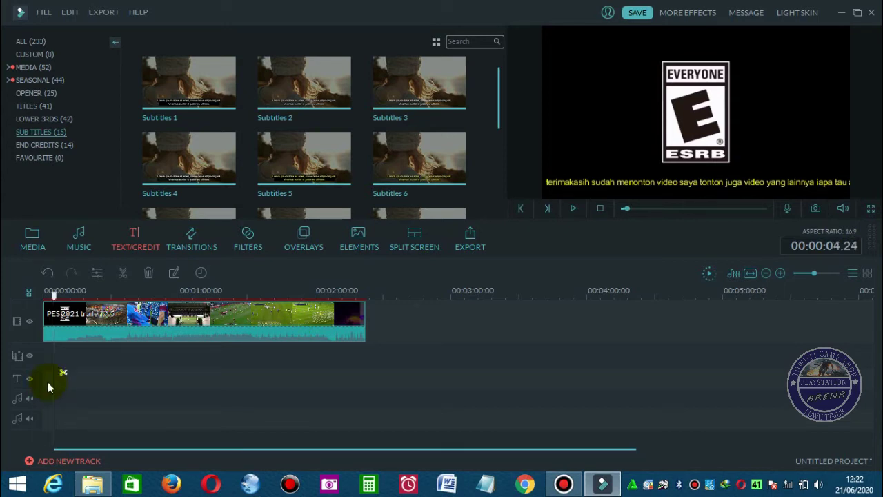
pyautogui.click(47, 273)
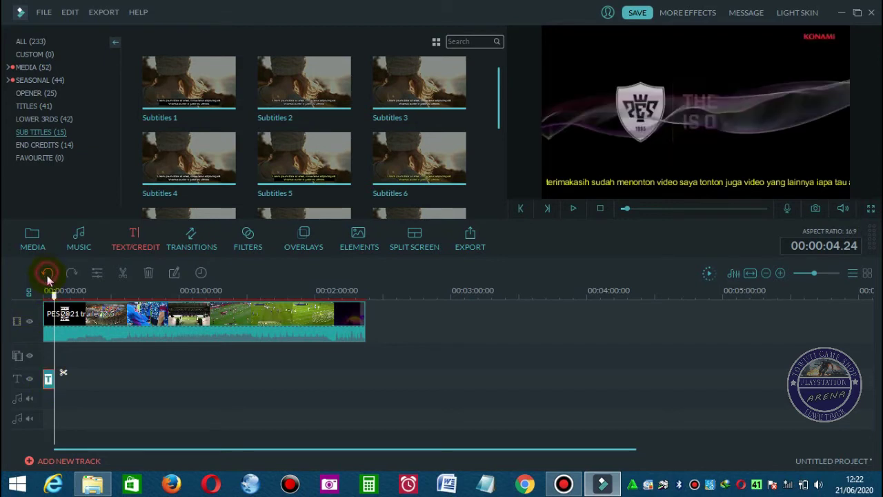
# Stretch and place the Subtitles 1 clip from about 3 to 40 seconds on the timeline, and play it from its start.
pyautogui.moveTo(57, 382); pyautogui.dragTo(164, 387)
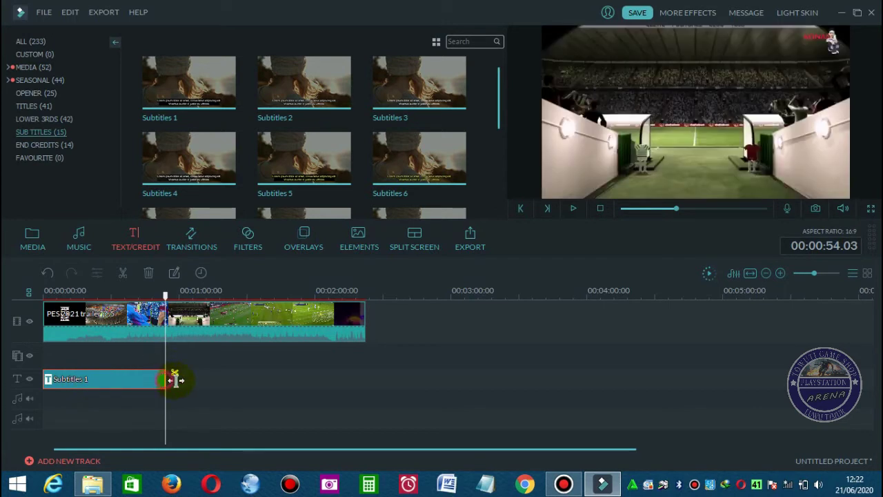
pyautogui.moveTo(174, 379); pyautogui.dragTo(49, 304)
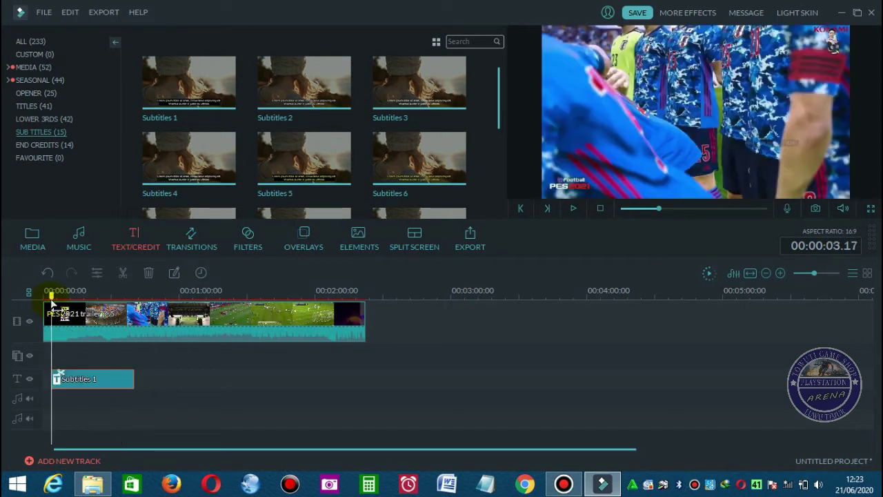
pyautogui.click(572, 209)
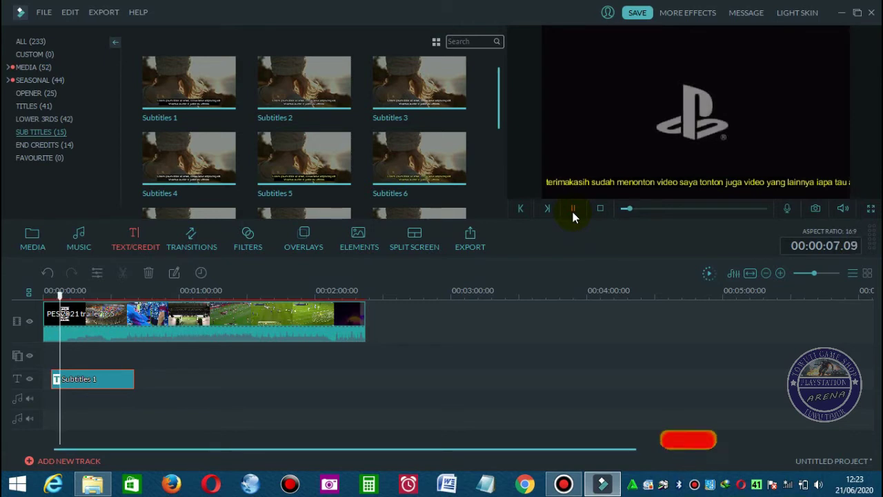
pyautogui.click(573, 209)
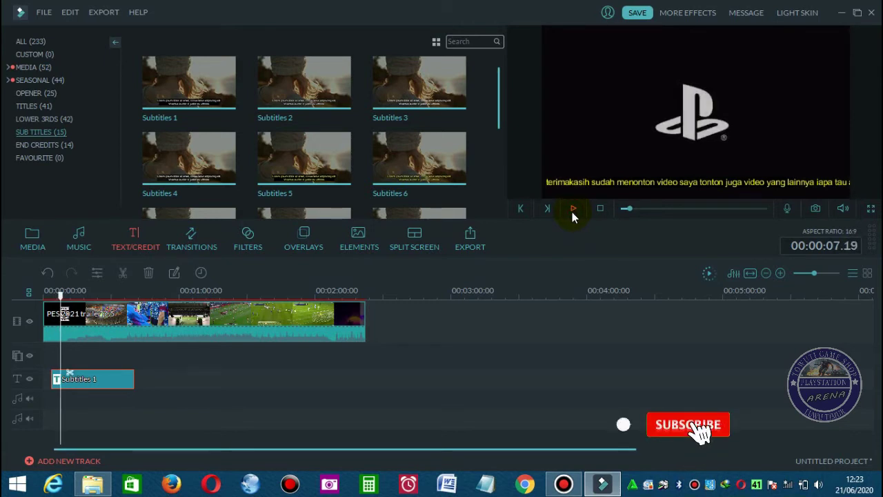
# Correct the typo "iapa" to "siapa" in the Subtitles 1 clip's message.
pyautogui.doubleClick(110, 379)
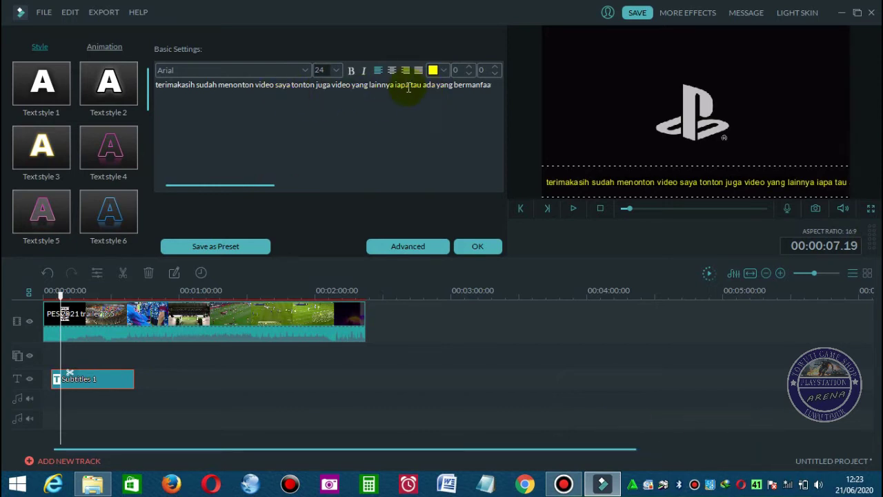
pyautogui.click(395, 85)
pyautogui.write('s')
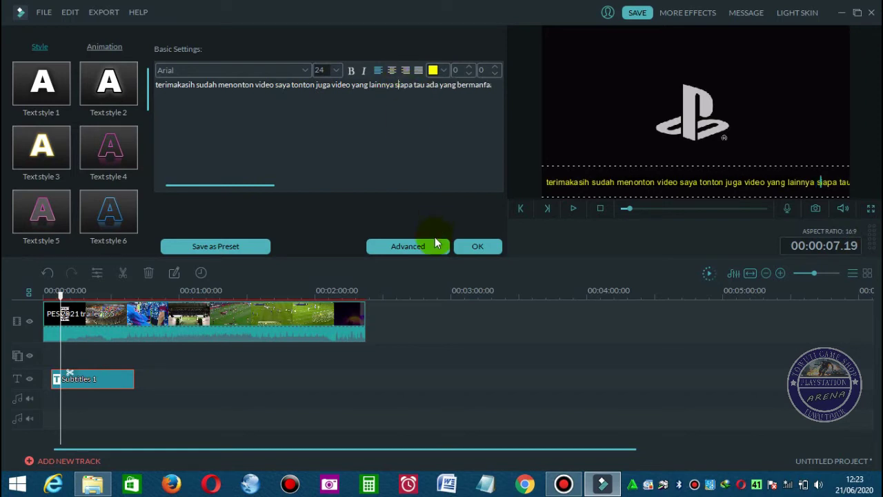
# Apply the Left Roll animation to the subtitle text in the advanced text editor and confirm the edits.
pyautogui.click(419, 246)
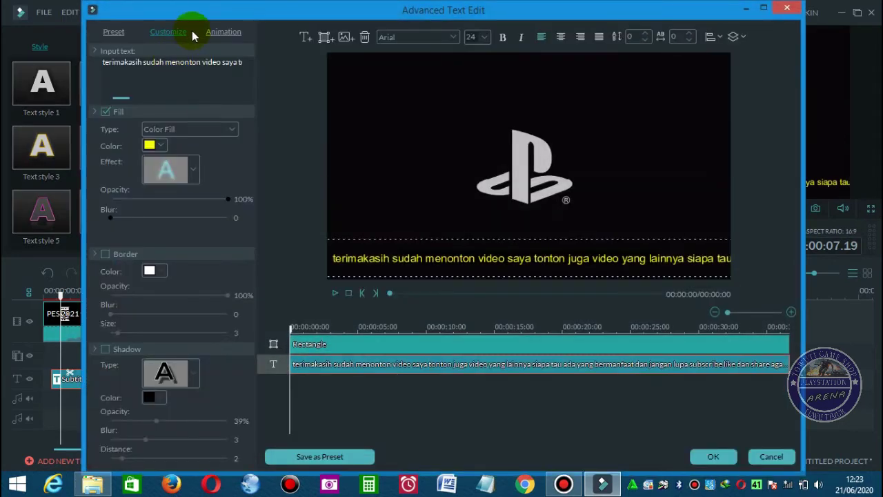
pyautogui.click(223, 32)
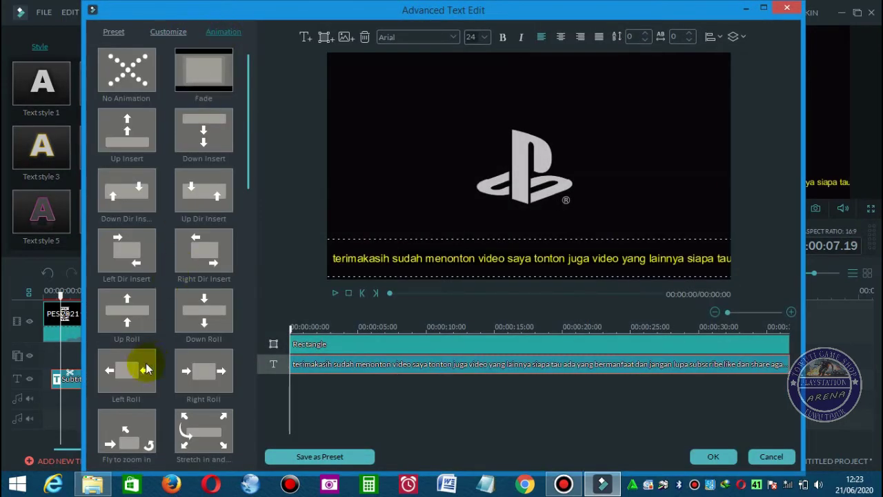
pyautogui.click(136, 371)
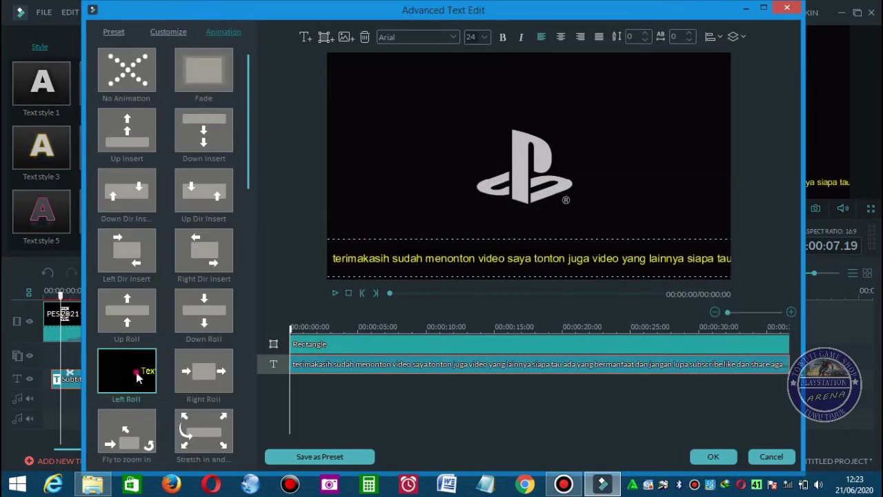
pyautogui.doubleClick(136, 371)
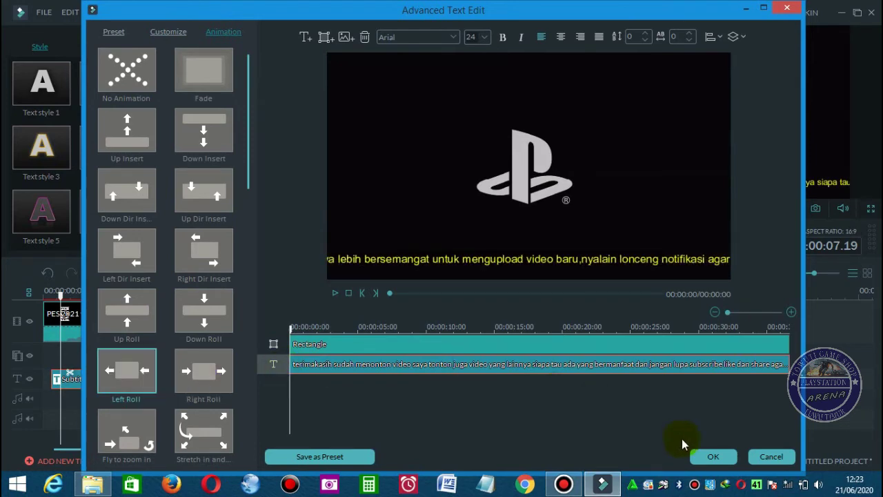
pyautogui.click(707, 459)
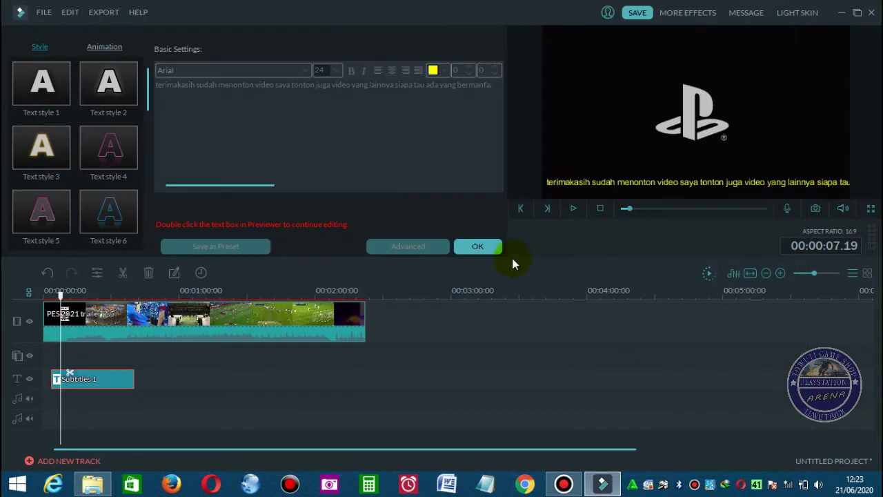
pyautogui.click(489, 246)
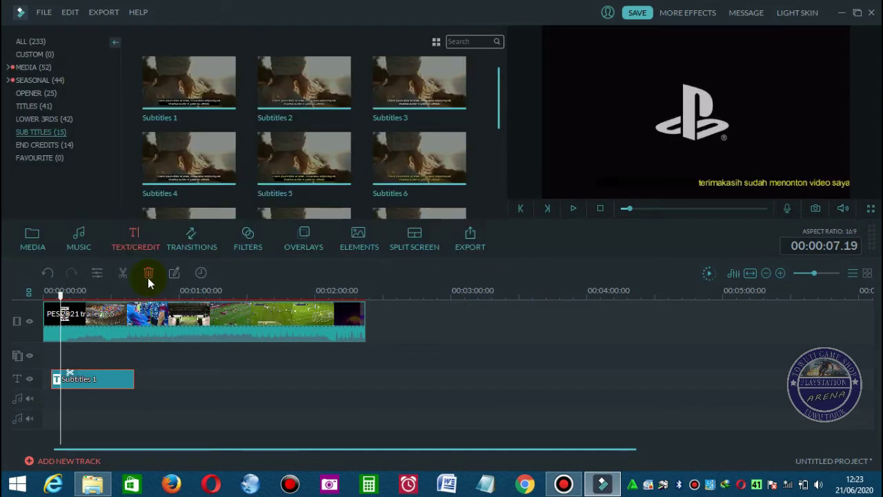
# Play the video from the start of the Subtitles 1 clip to preview the running text.
pyautogui.moveTo(60, 294); pyautogui.dragTo(51, 293)
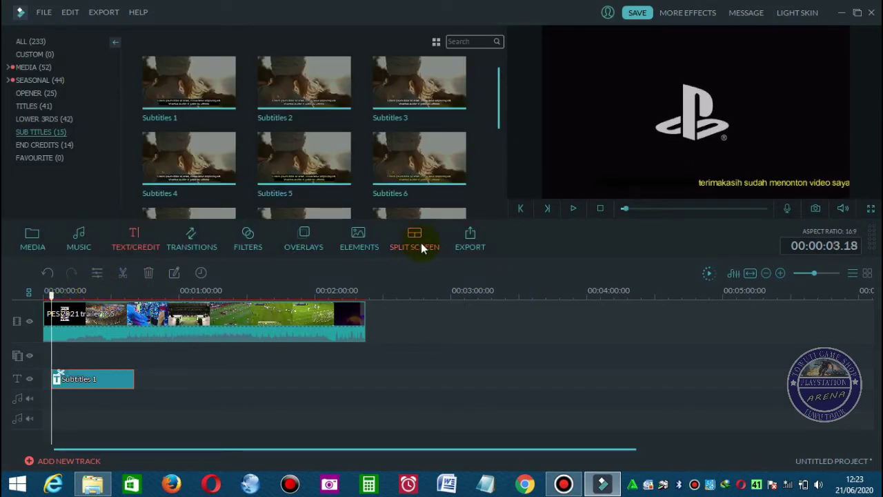
pyautogui.click(581, 211)
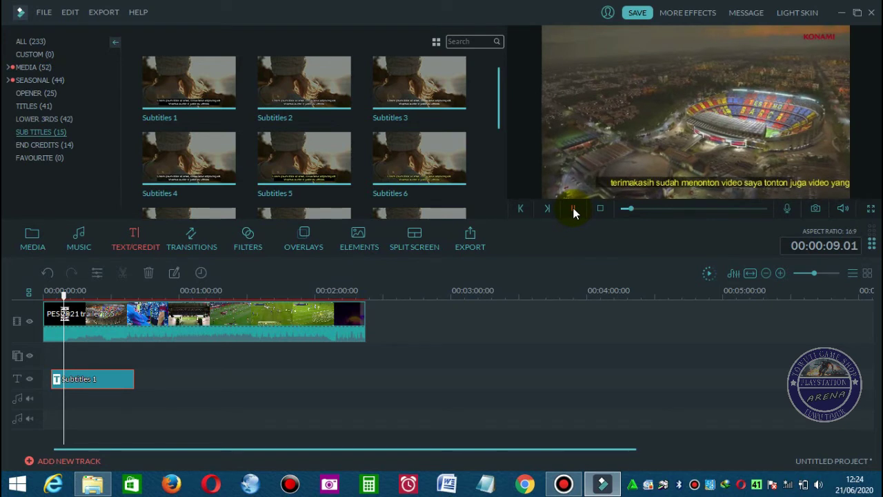
pyautogui.click(573, 211)
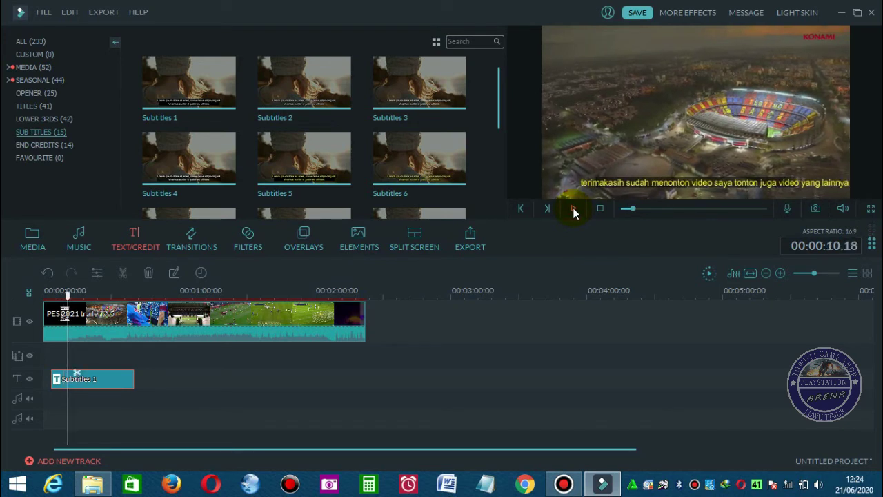
# Lower the PES 2021 trailer clip's audio volume to the minimum and confirm the audio settings.
pyautogui.click(202, 323)
pyautogui.doubleClick(202, 323)
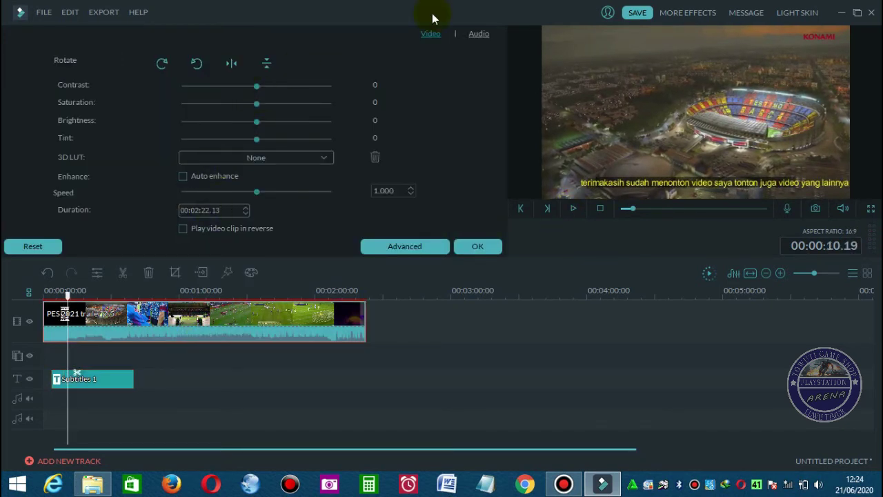
pyautogui.click(478, 35)
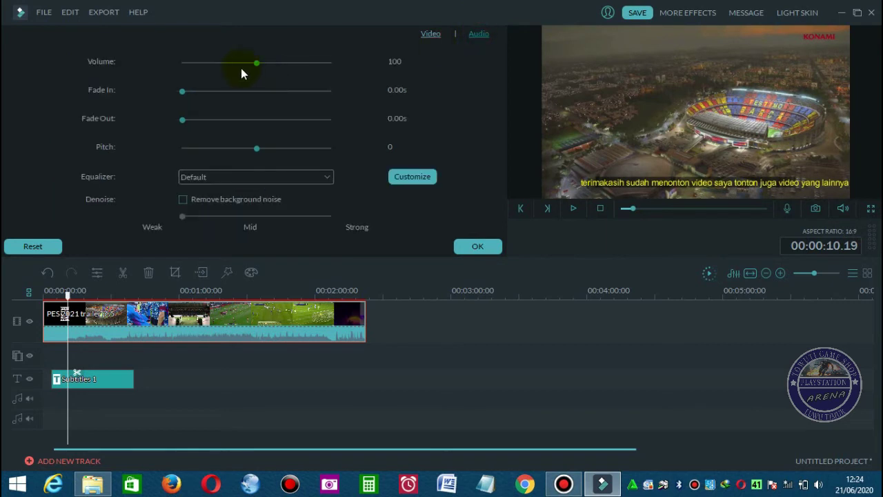
pyautogui.click(188, 62)
pyautogui.moveTo(184, 62); pyautogui.dragTo(181, 62)
pyautogui.click(478, 247)
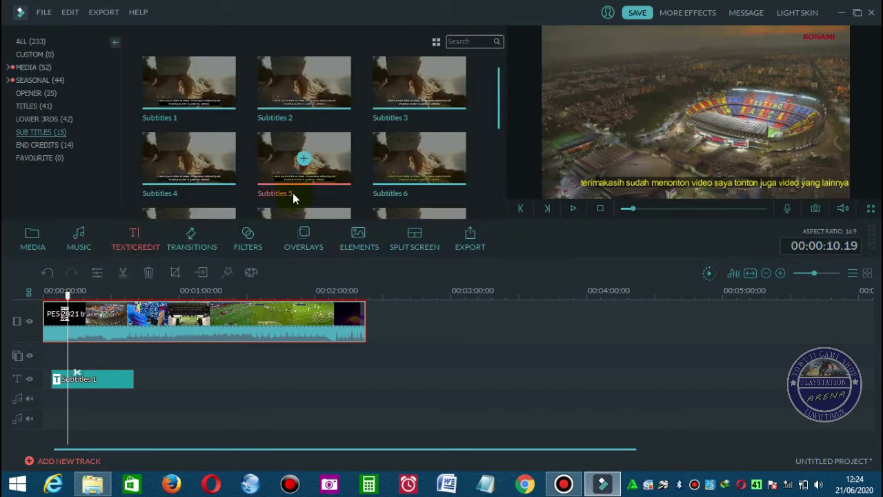
# Preview the 13 bgus music from the media library and place it at the start of the first audio track.
pyautogui.click(42, 242)
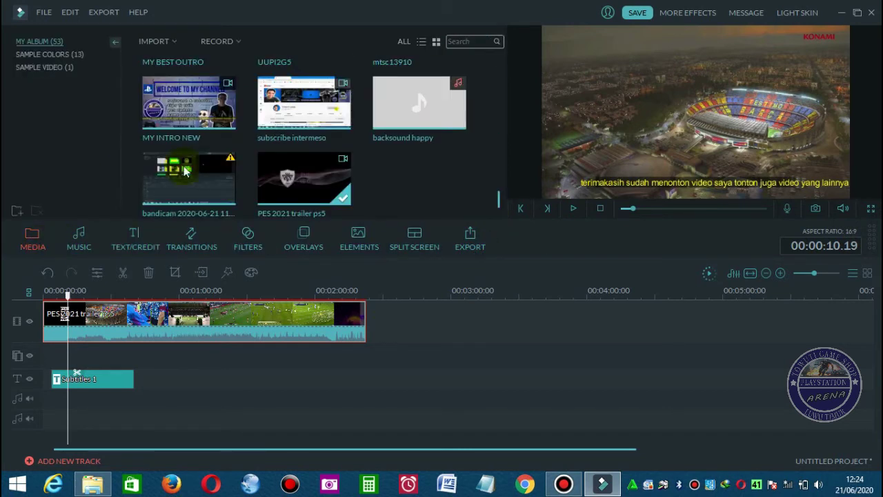
pyautogui.click(389, 131)
pyautogui.click(463, 122)
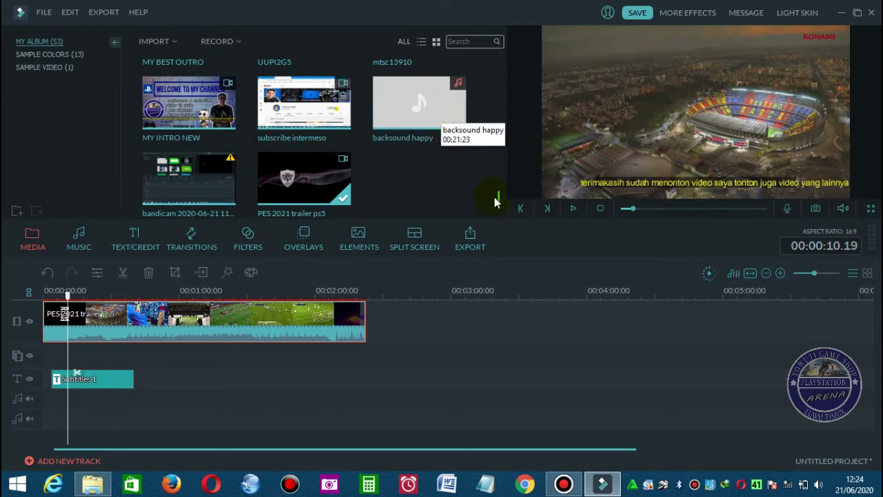
pyautogui.scroll(3, 497, 197)
pyautogui.scroll(1, 495, 193)
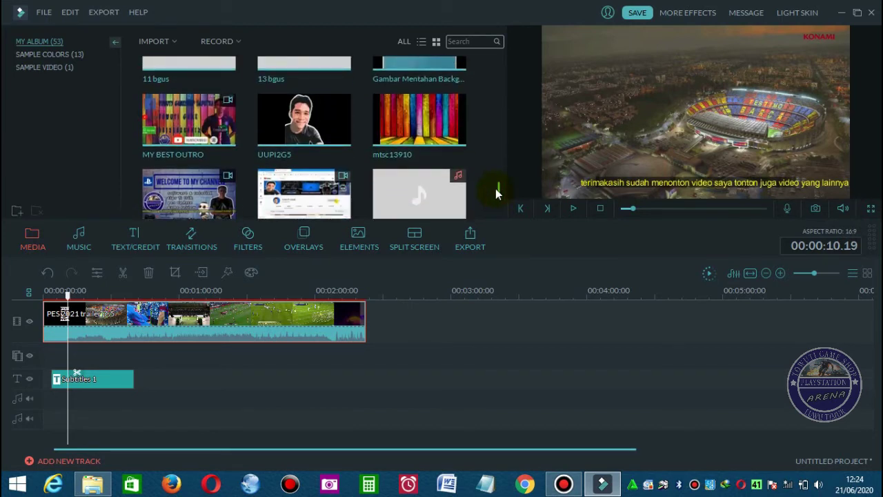
pyautogui.click(332, 96)
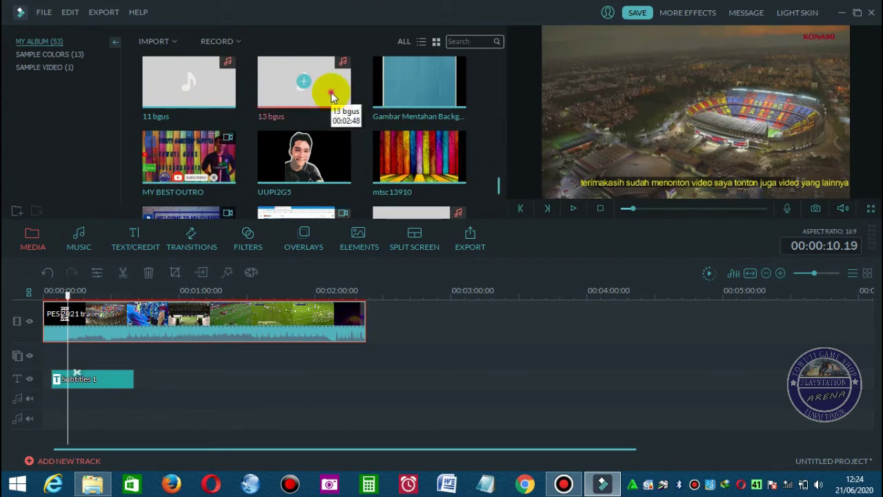
pyautogui.click(331, 95)
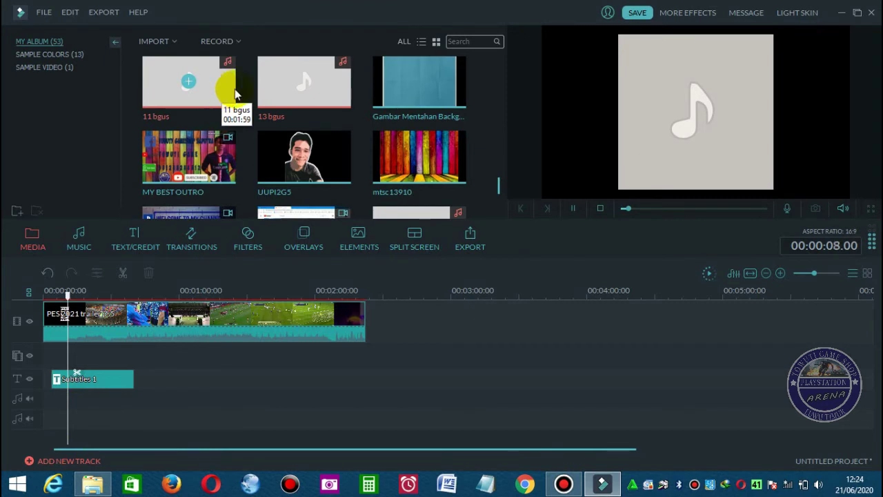
pyautogui.moveTo(325, 89); pyautogui.dragTo(49, 399)
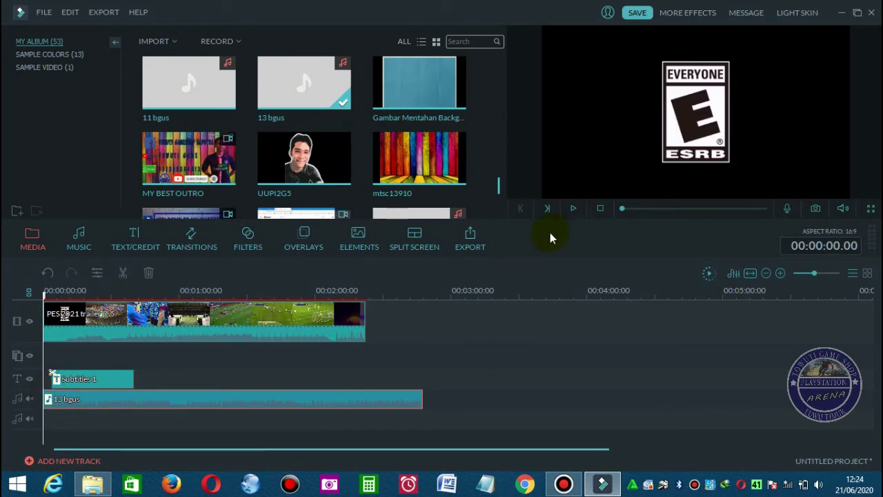
# Play the project from about 8 seconds and set the 13 bgus clip's volume to 43 during playback.
pyautogui.click(60, 298)
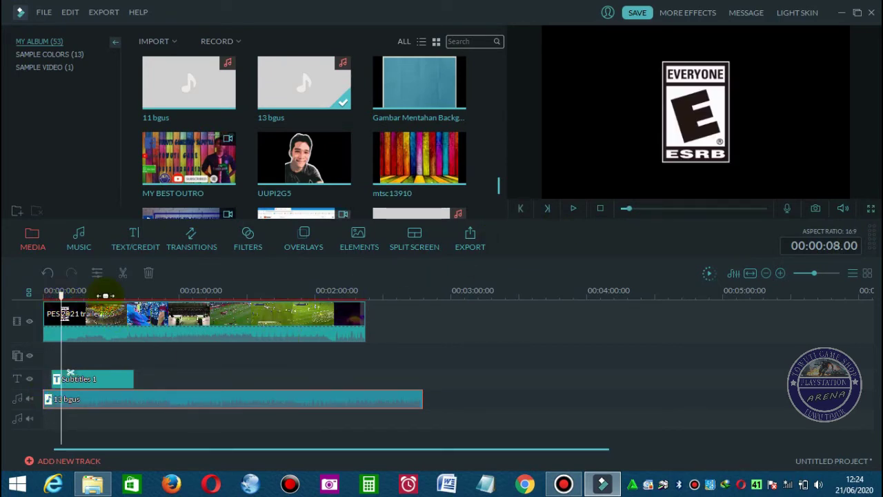
pyautogui.click(574, 208)
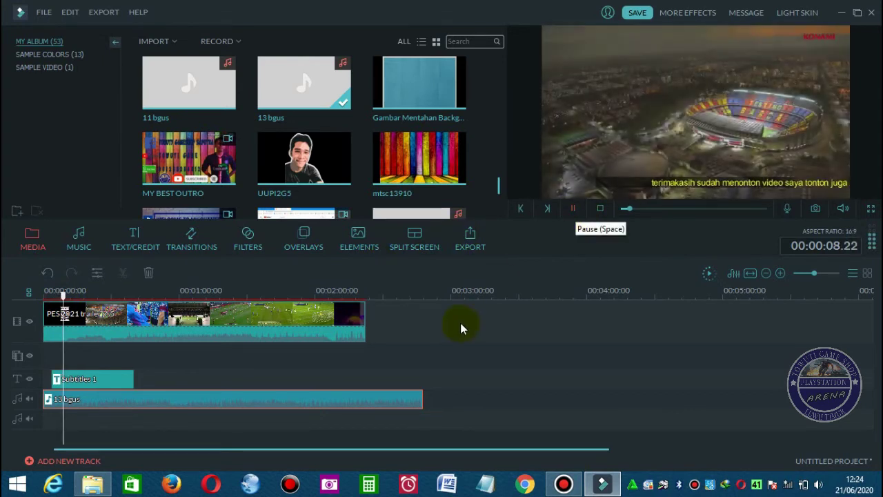
pyautogui.doubleClick(369, 407)
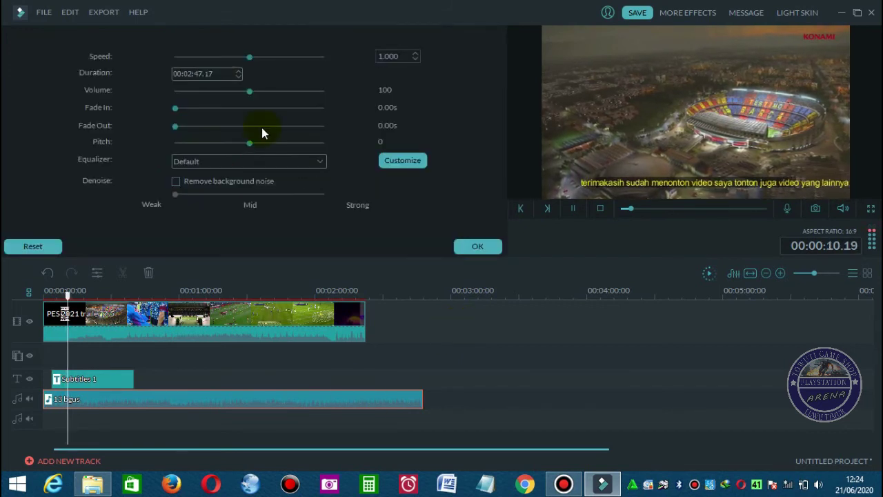
pyautogui.click(207, 94)
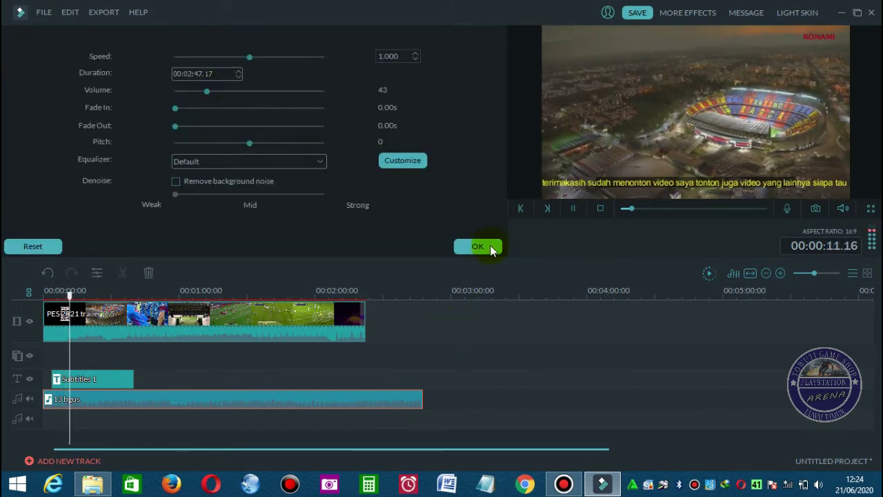
pyautogui.click(485, 247)
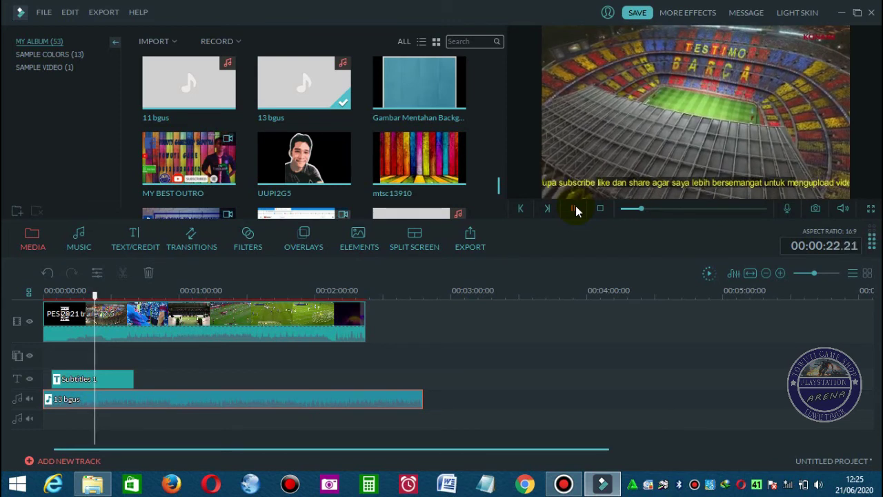
pyautogui.click(575, 207)
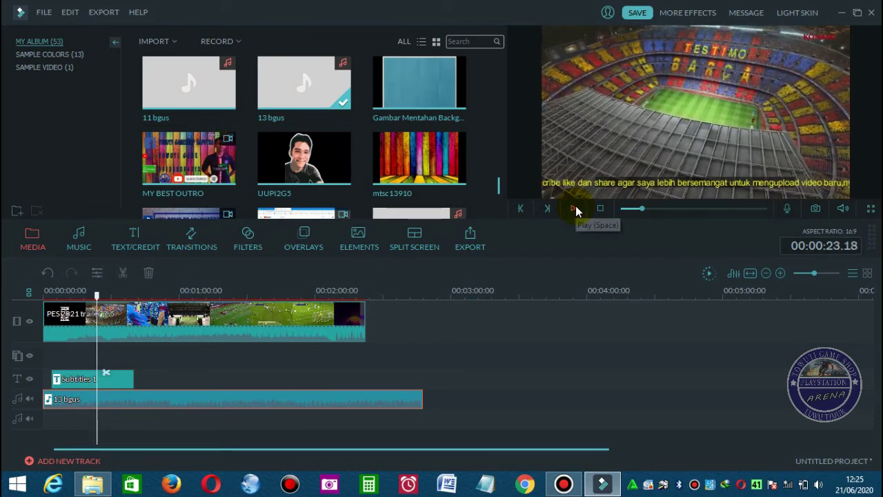
# Copy the Subtitles 1 clip, paste it at about 41 seconds, and shift the copy against the end of the original.
pyautogui.click(116, 380)
pyautogui.rightClick(118, 381)
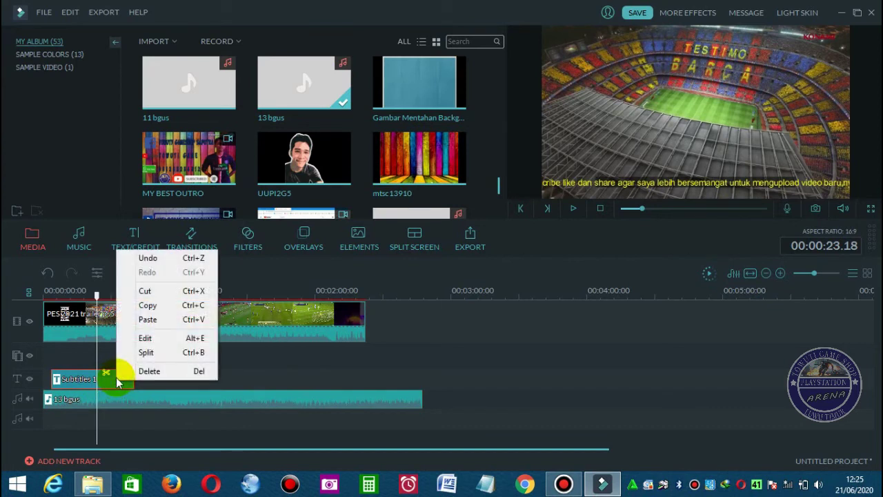
pyautogui.click(149, 307)
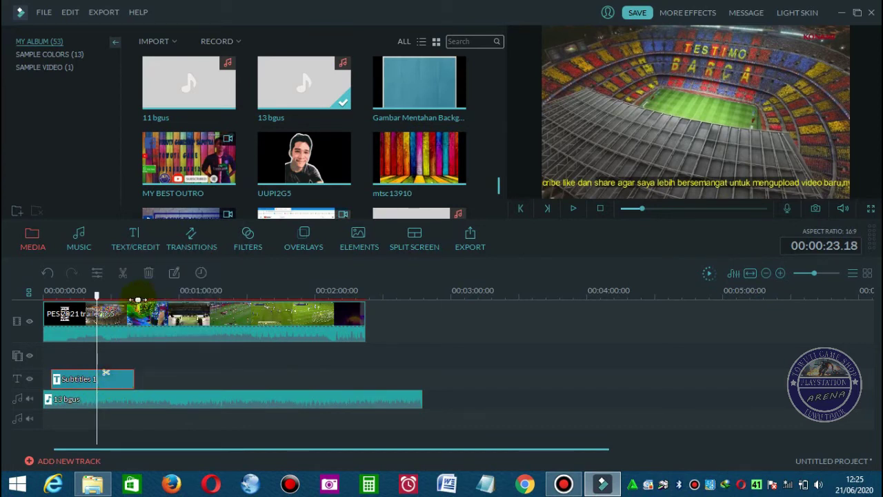
pyautogui.moveTo(99, 298); pyautogui.dragTo(139, 301)
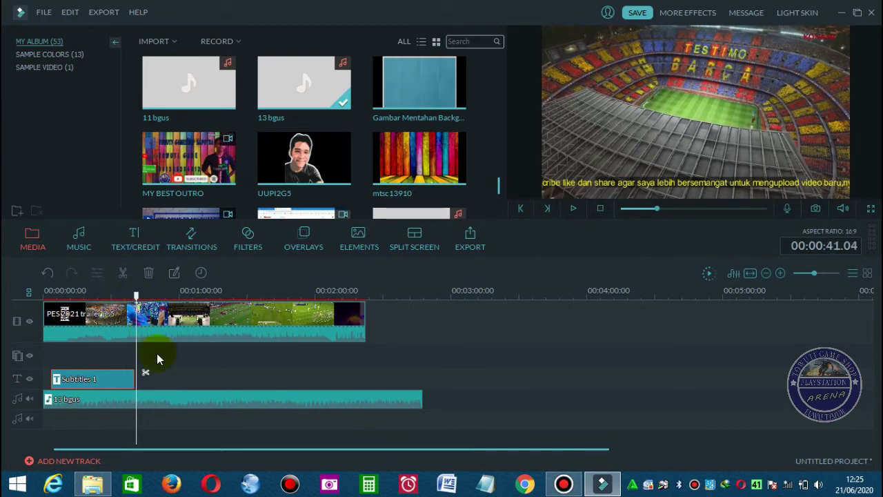
pyautogui.rightClick(155, 377)
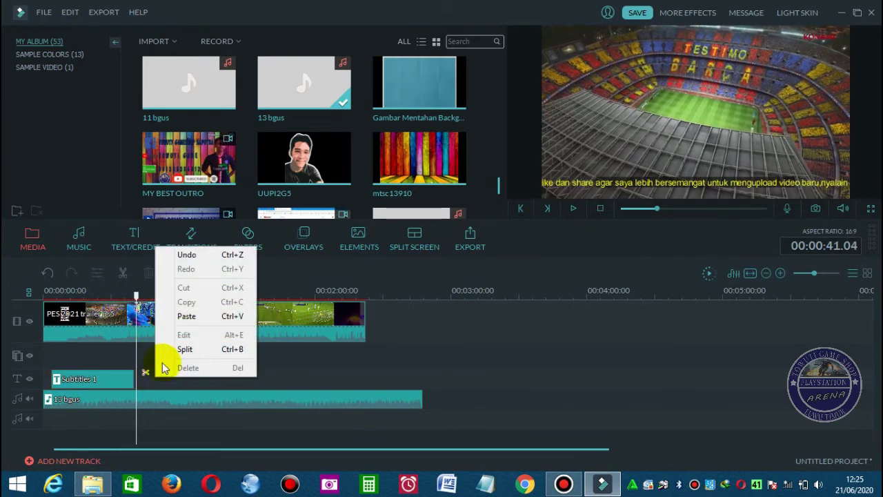
pyautogui.click(188, 316)
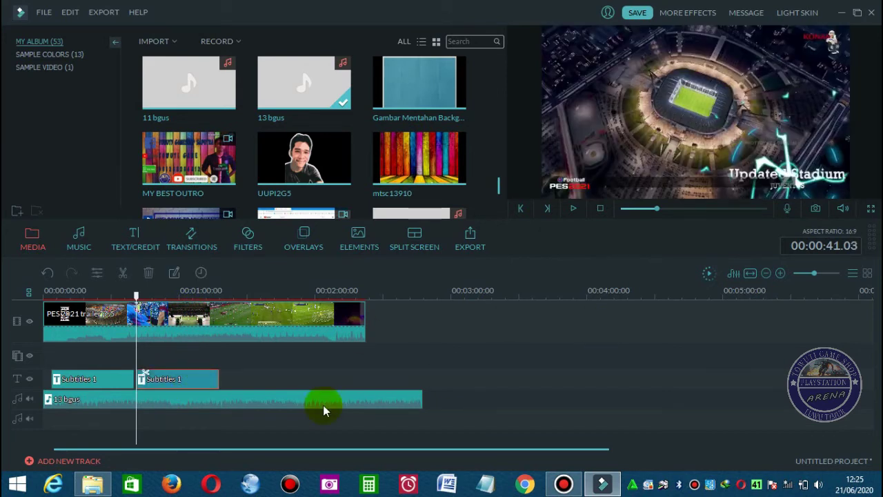
pyautogui.click(157, 384)
pyautogui.moveTo(155, 383); pyautogui.dragTo(152, 386)
# Paste a third Subtitles 1 clip at about 1:20 and shift it against the end of the second one.
pyautogui.click(226, 293)
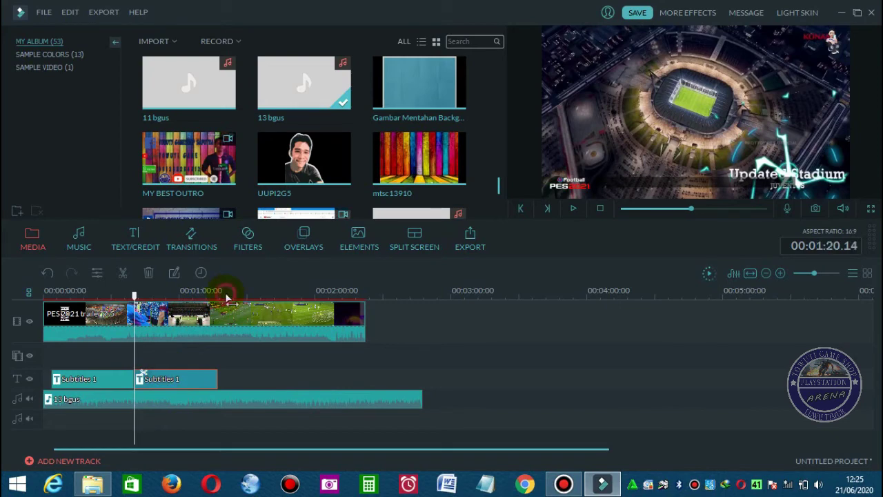
pyautogui.rightClick(255, 386)
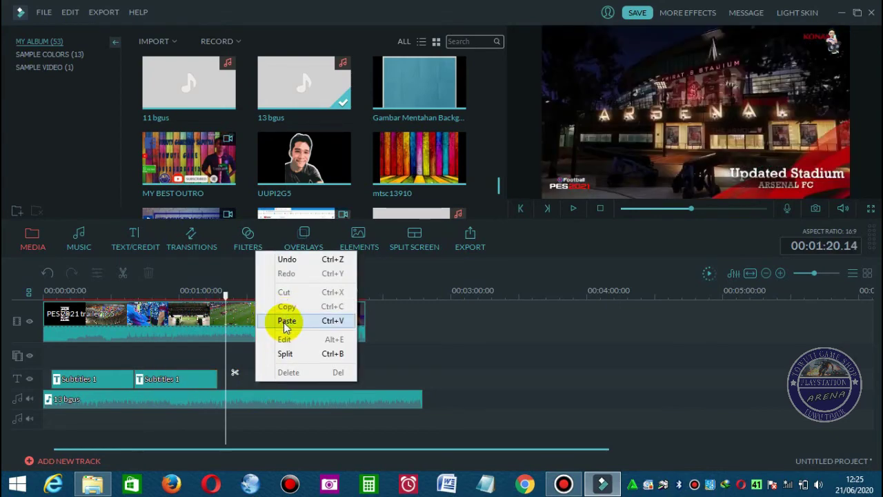
pyautogui.click(283, 322)
pyautogui.moveTo(265, 379); pyautogui.dragTo(256, 384)
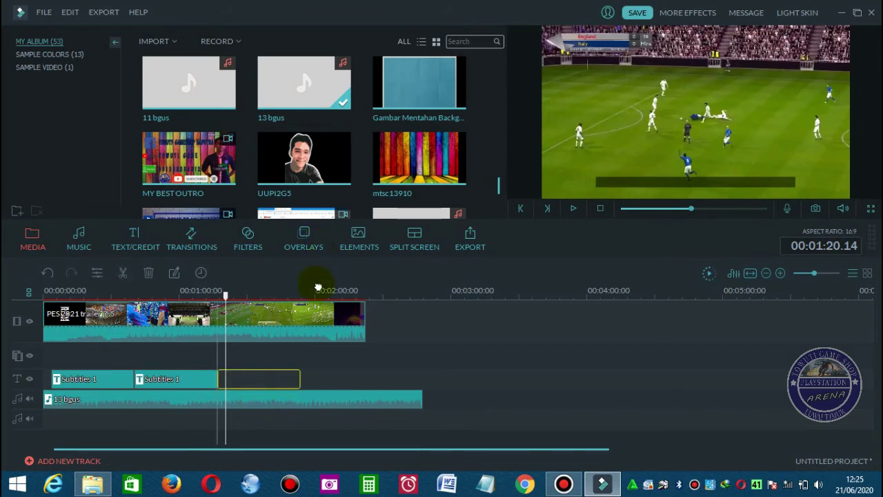
# Play the timeline from about 1:12 to preview the end of the second Subtitles 1 clip.
pyautogui.click(301, 300)
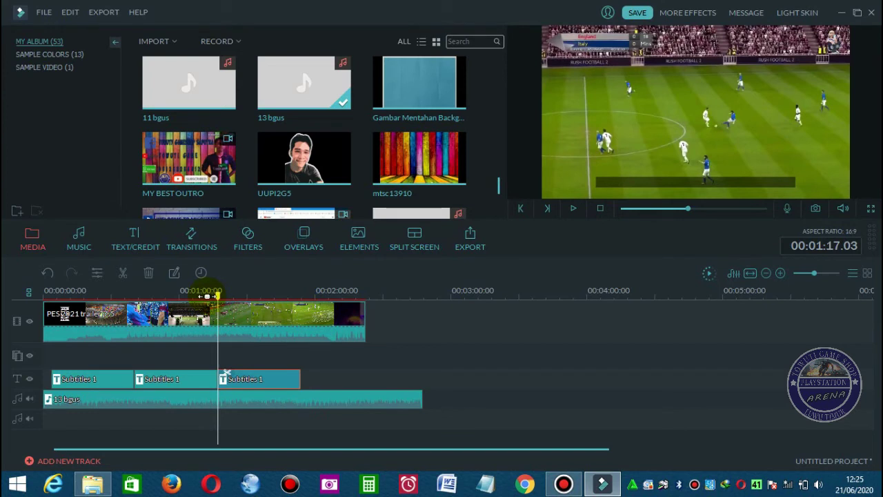
pyautogui.moveTo(207, 295); pyautogui.dragTo(210, 302)
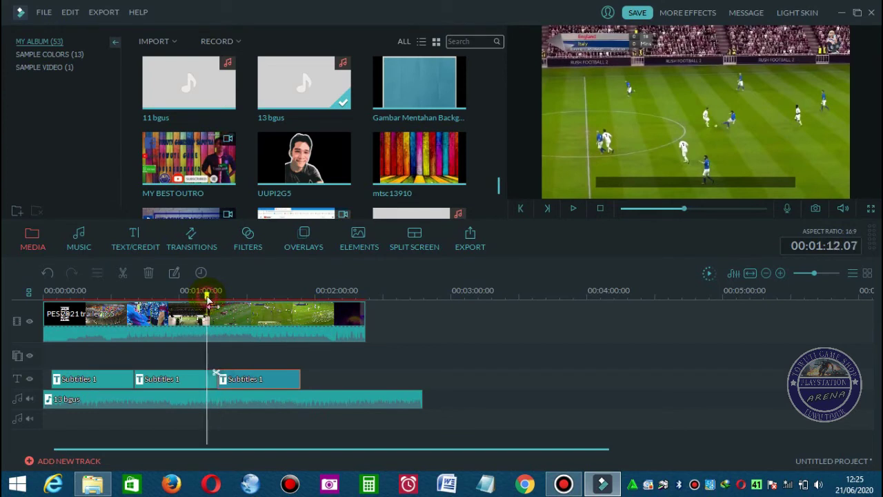
pyautogui.click(576, 211)
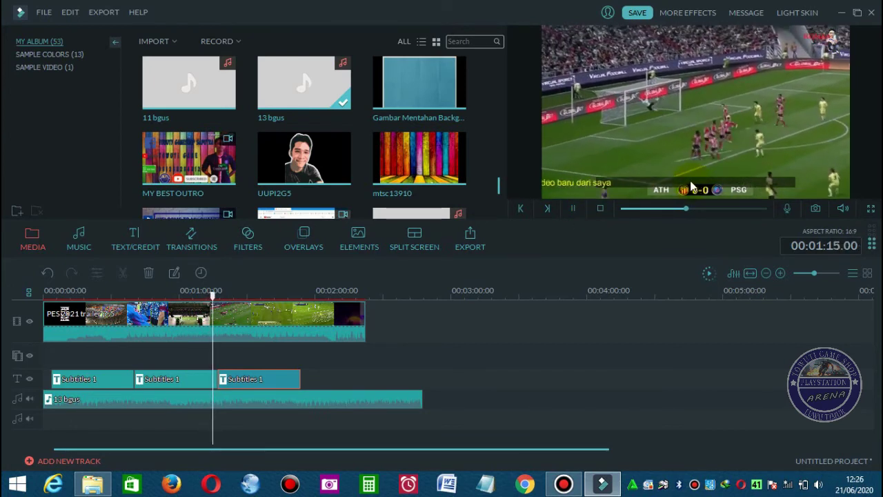
pyautogui.click(574, 209)
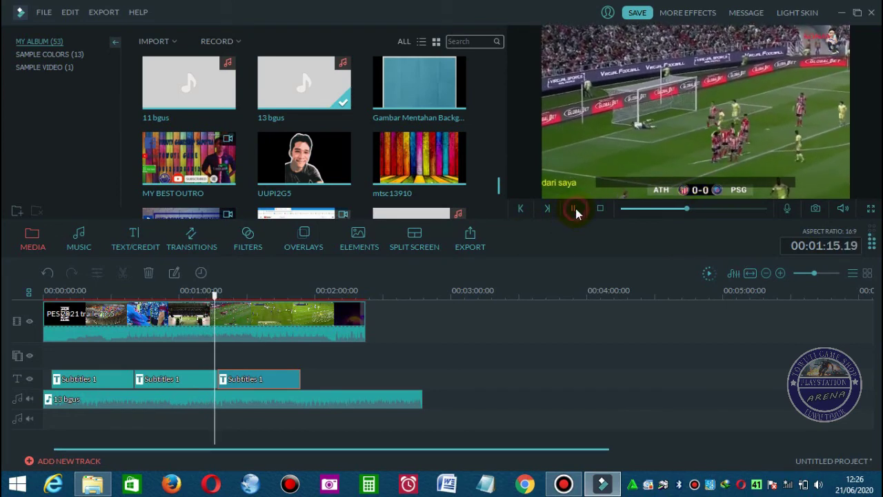
# Stretch the second Subtitles 1 clip's background rectangle past both sides of the frame in the advanced text editor and confirm the edits.
pyautogui.doubleClick(197, 380)
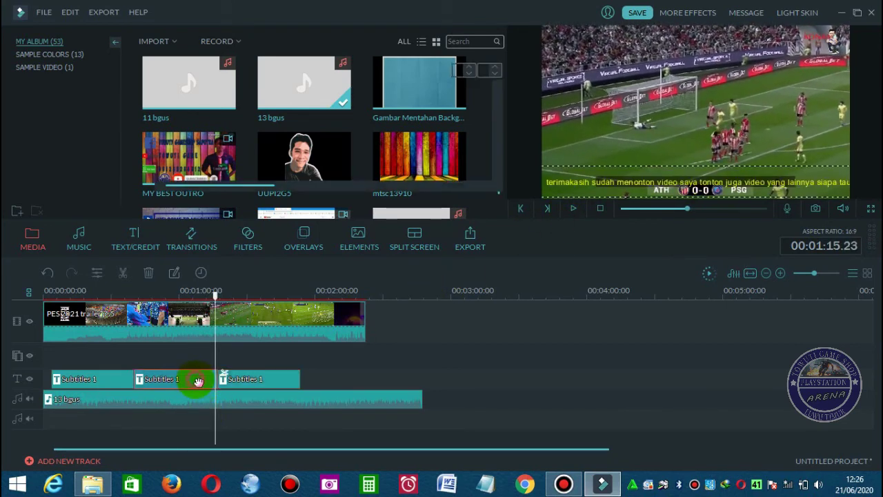
pyautogui.click(398, 246)
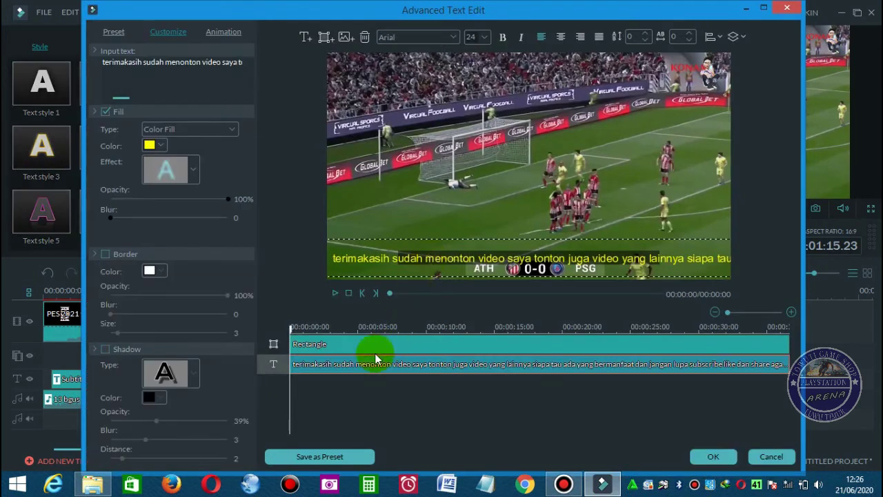
pyautogui.click(350, 350)
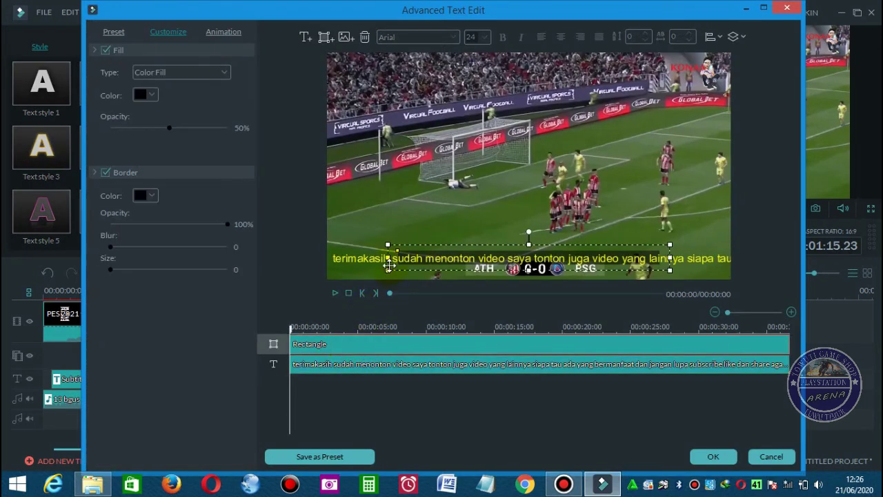
pyautogui.moveTo(388, 256); pyautogui.dragTo(310, 258)
pyautogui.moveTo(670, 260); pyautogui.dragTo(777, 245)
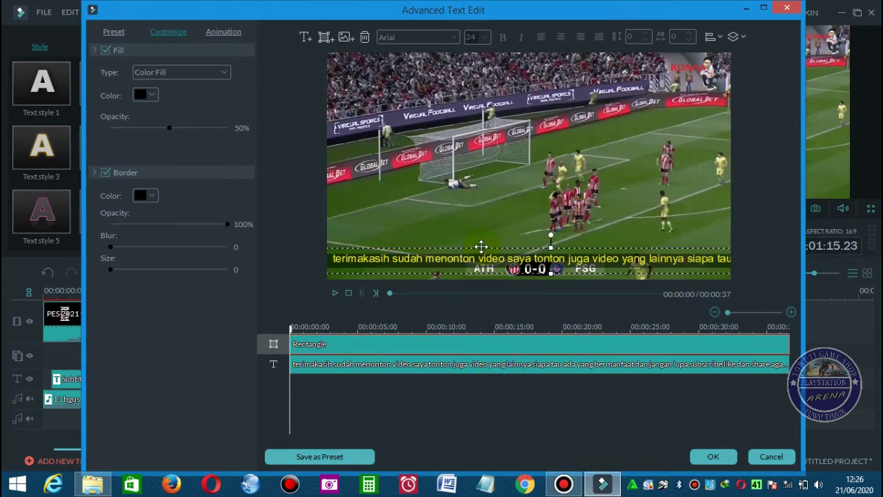
pyautogui.click(697, 458)
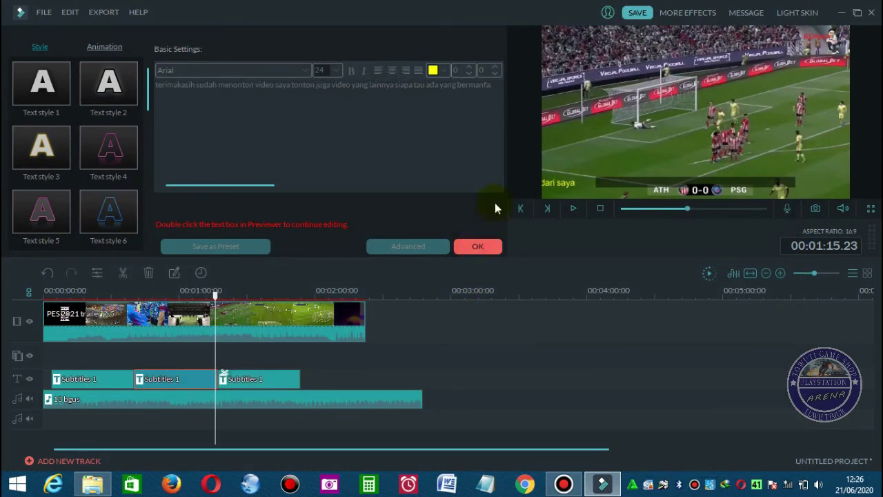
pyautogui.click(482, 246)
pyautogui.hotkey('ctrl', 'e')
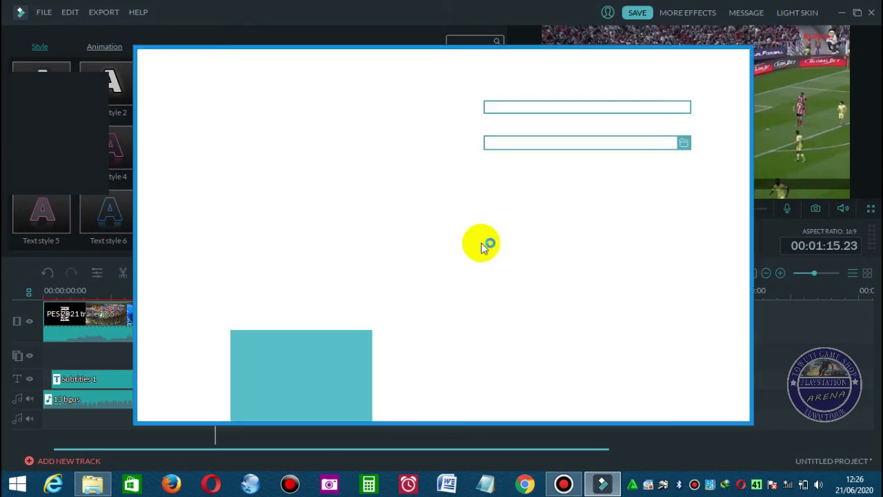
pyautogui.click(741, 61)
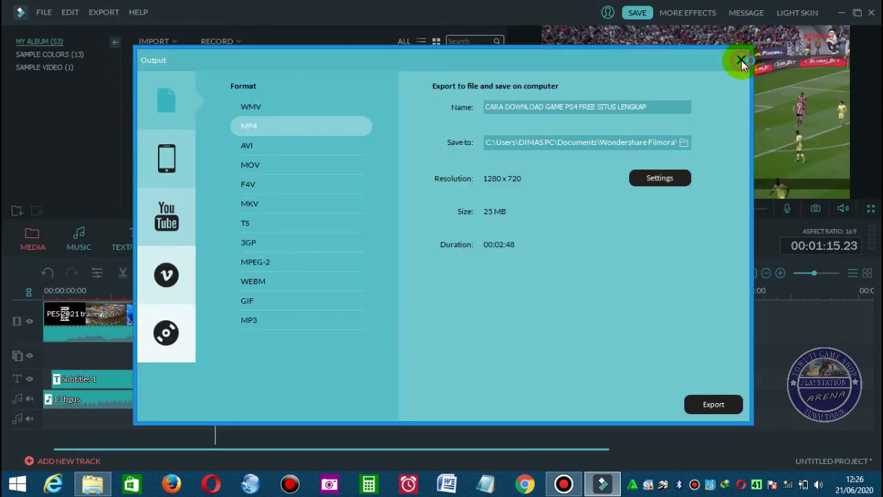
pyautogui.click(307, 276)
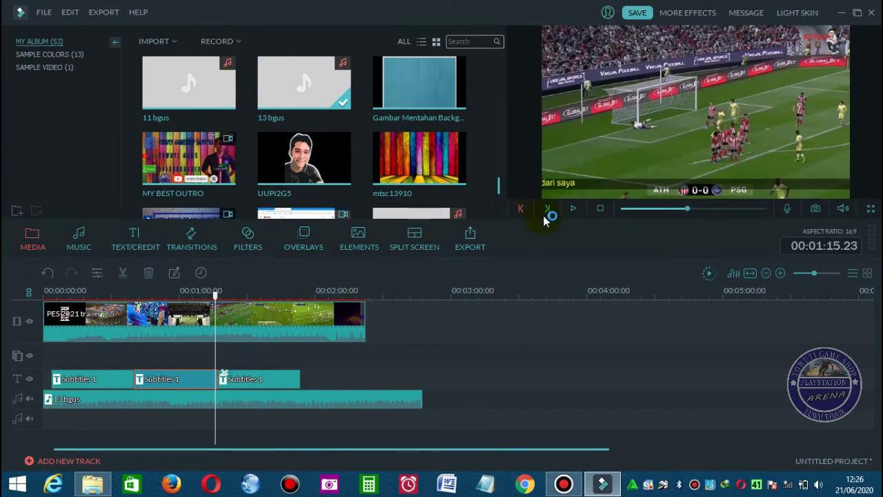
# Play the timeline from about 1:15 to preview the transition into the third Subtitles 1 clip, pausing at about 1:18.
pyautogui.click(574, 208)
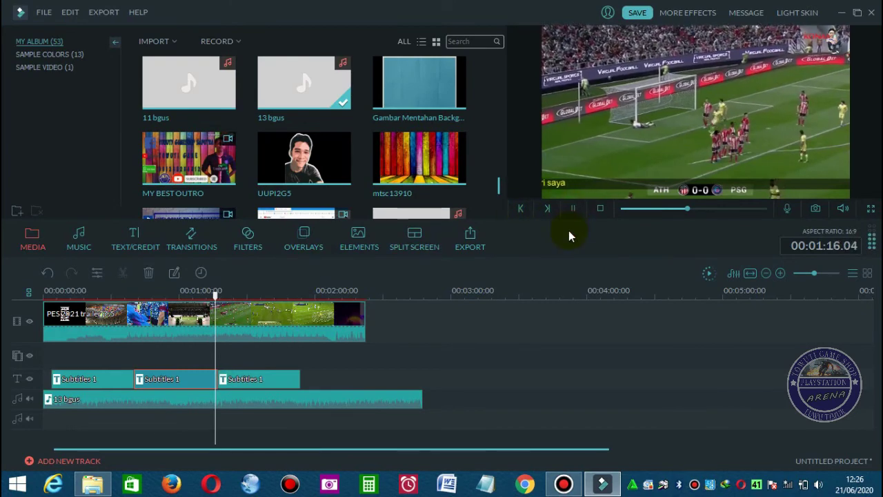
pyautogui.click(227, 382)
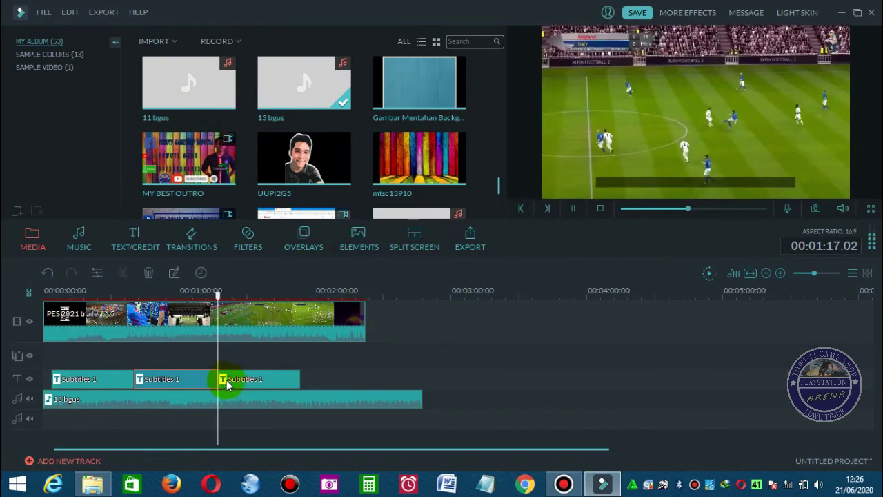
pyautogui.click(574, 209)
# Stretch the third Subtitles 1 clip's background rectangle past both sides of the frame in the advanced text editor and confirm.
pyautogui.doubleClick(276, 387)
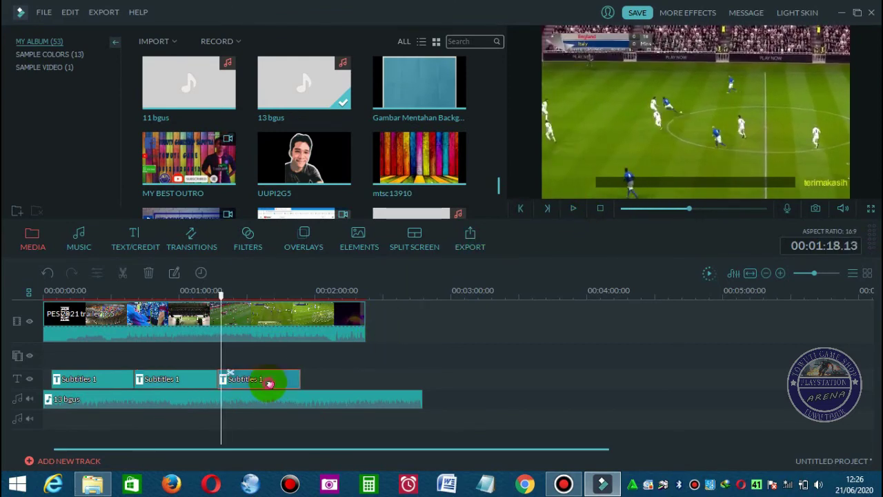
pyautogui.click(416, 246)
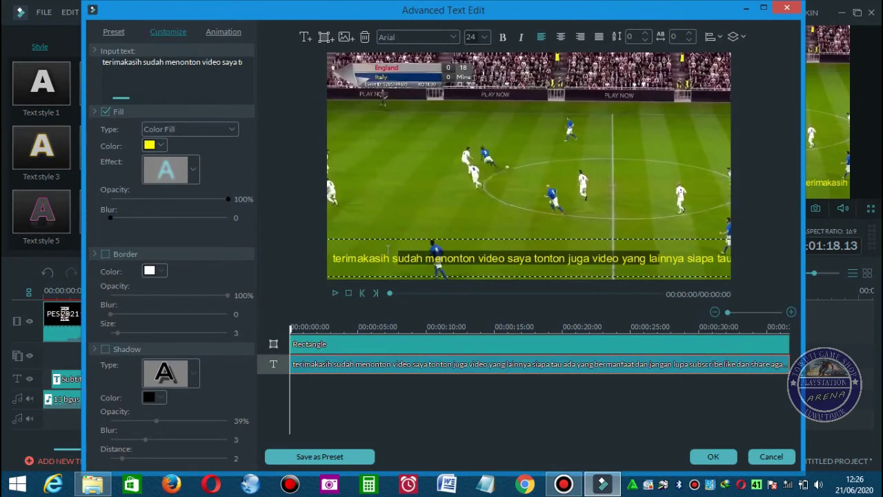
pyautogui.click(337, 345)
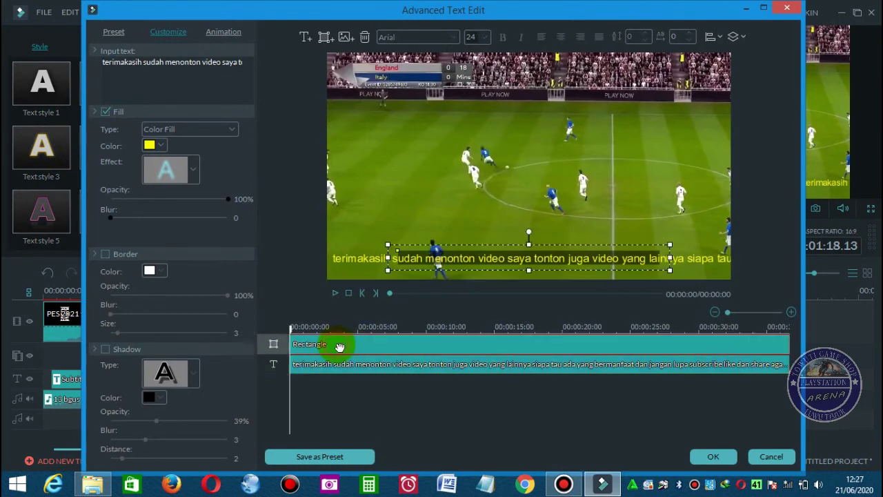
pyautogui.moveTo(387, 256); pyautogui.dragTo(316, 257)
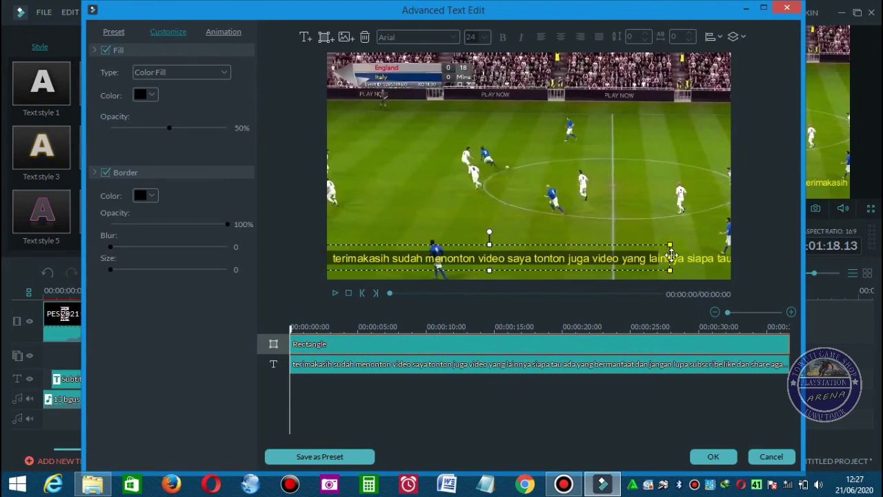
pyautogui.click(671, 258)
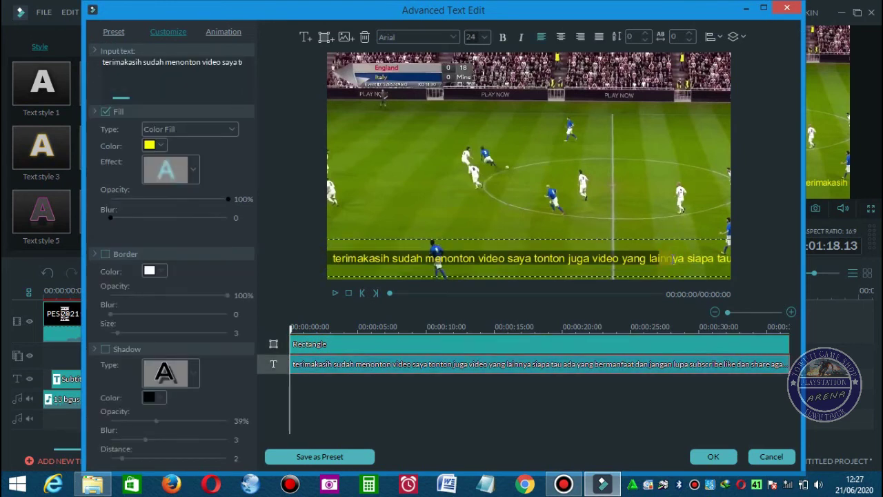
pyautogui.click(503, 347)
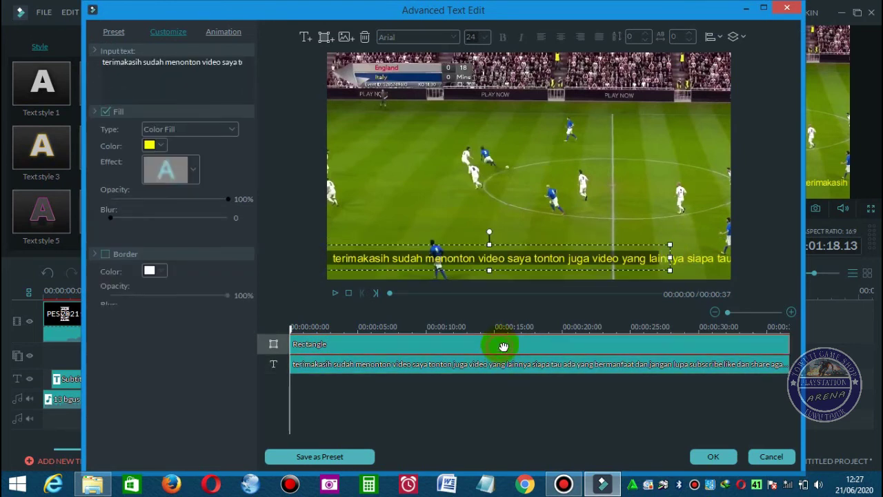
pyautogui.moveTo(670, 257); pyautogui.dragTo(778, 252)
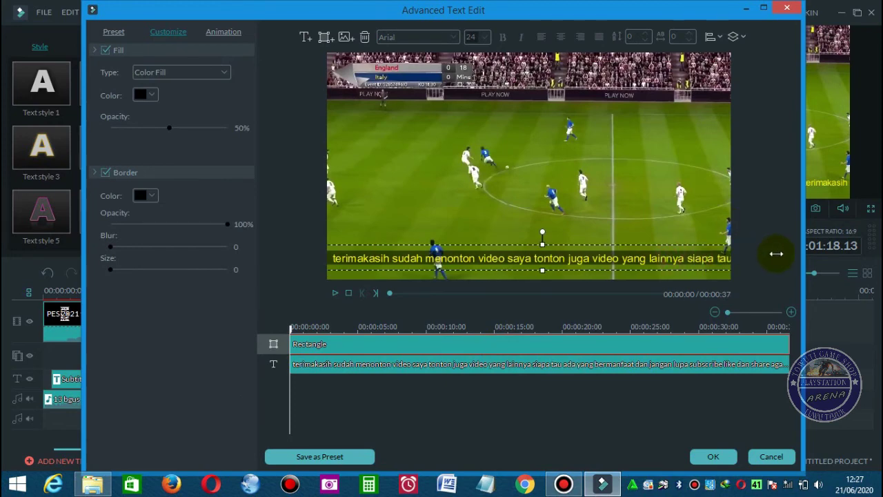
pyautogui.click(713, 460)
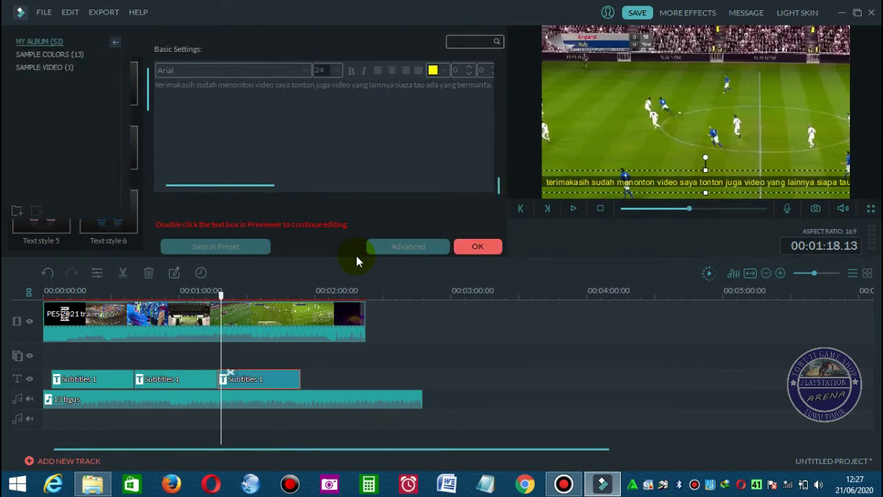
# Play the timeline from shortly before the third Subtitles 1 clip to preview its running text and background, pausing at about 1:20.
pyautogui.click(206, 296)
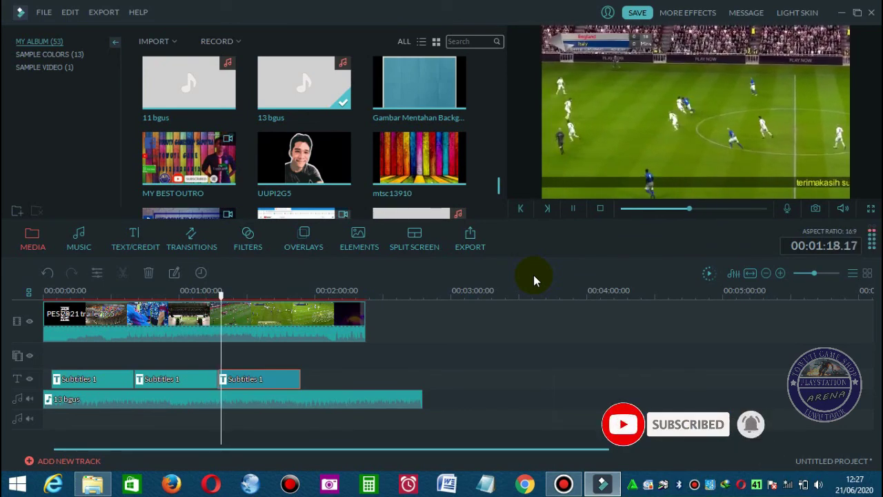
pyautogui.click(573, 210)
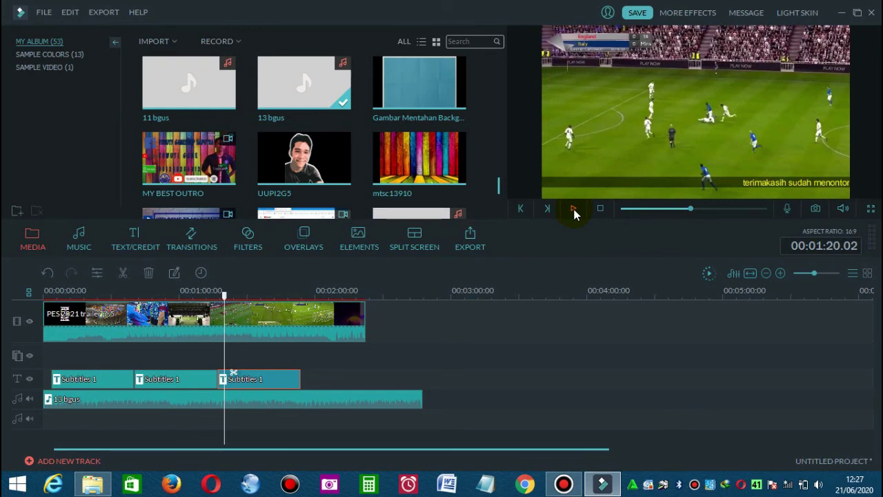
pyautogui.click(563, 485)
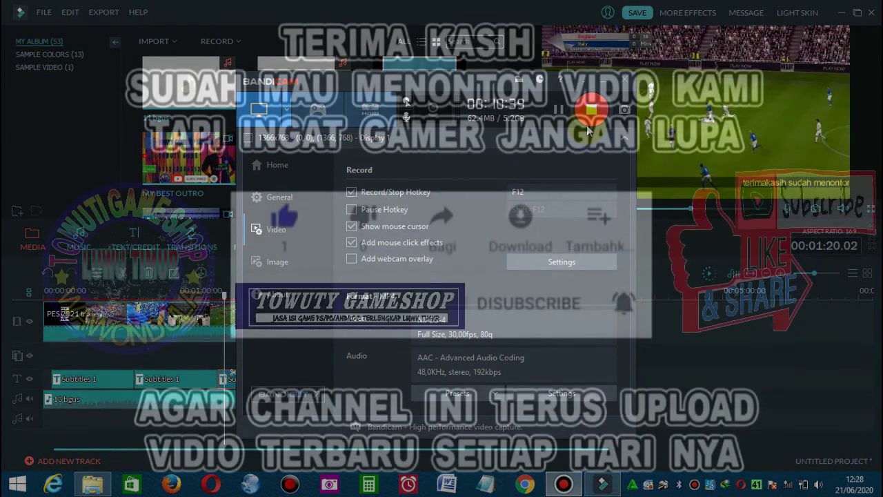